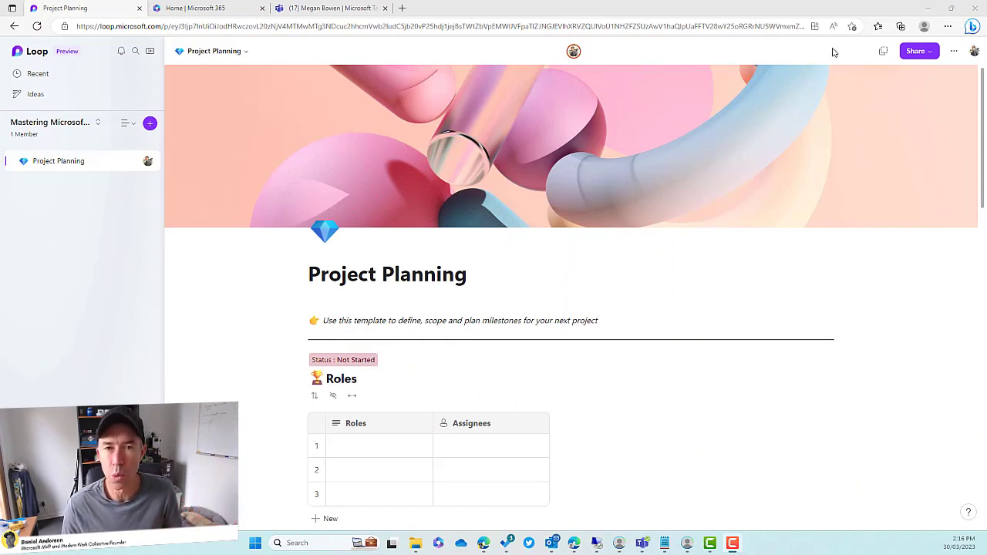
click(54, 123)
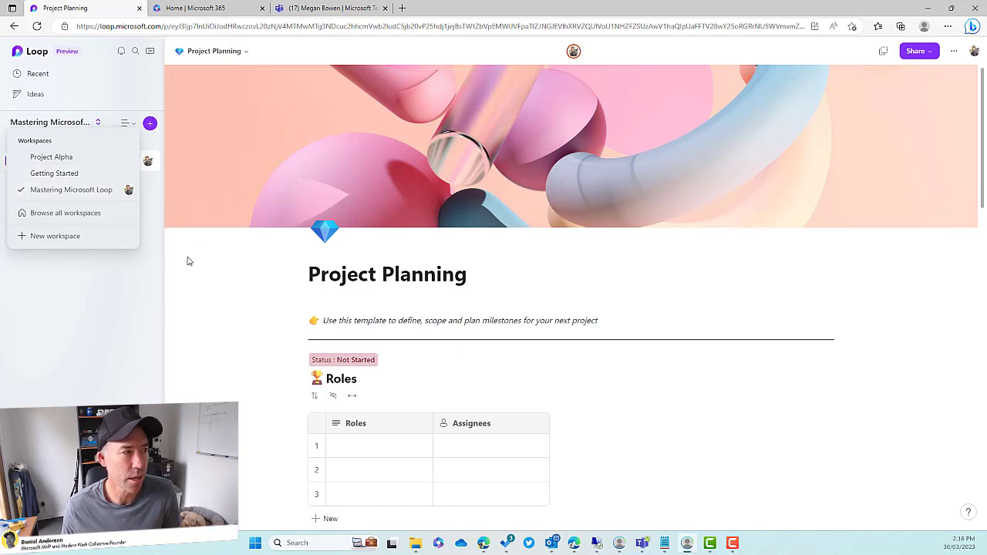
click(150, 269)
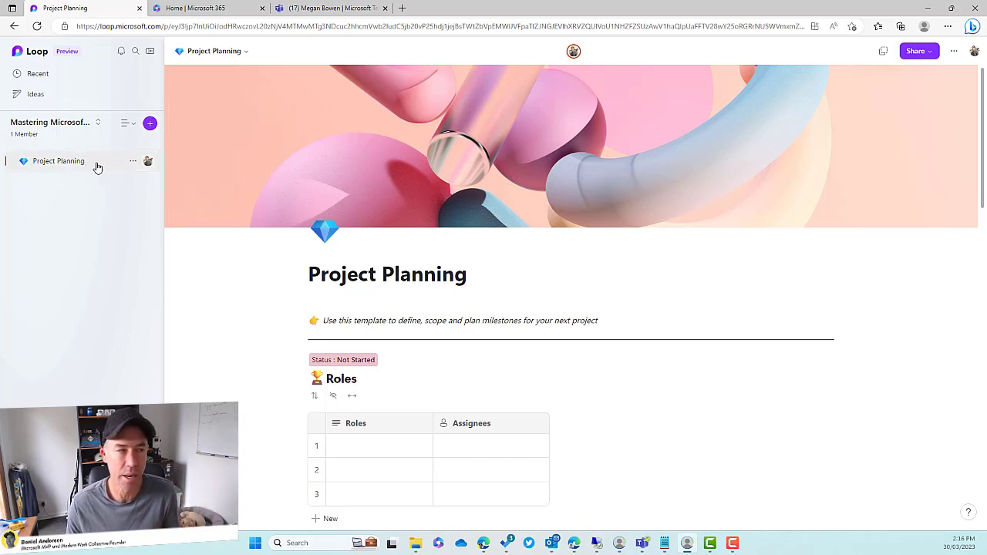
Rename the Project Planning page as "Microsoft Loop Course - Project Planning".
click(132, 164)
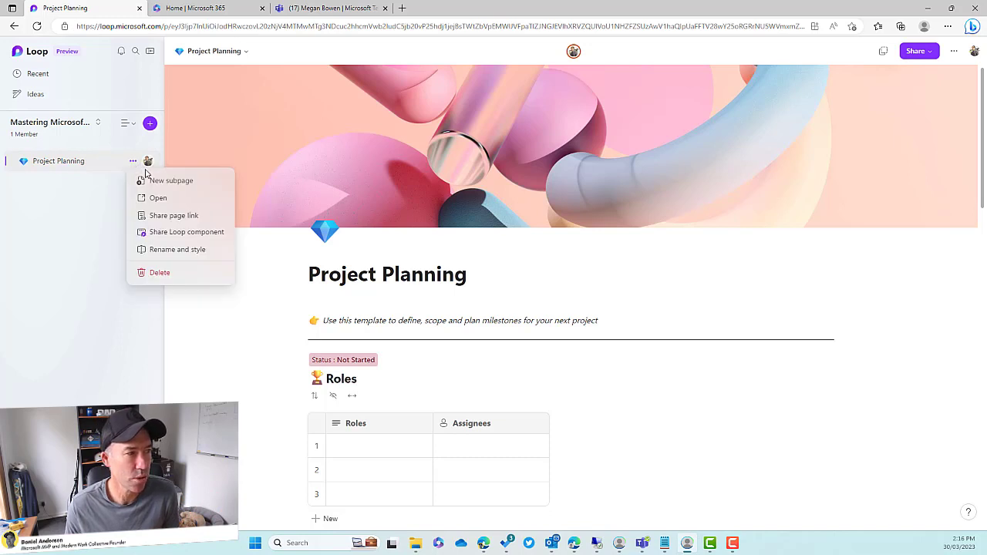
click(175, 249)
click(426, 283)
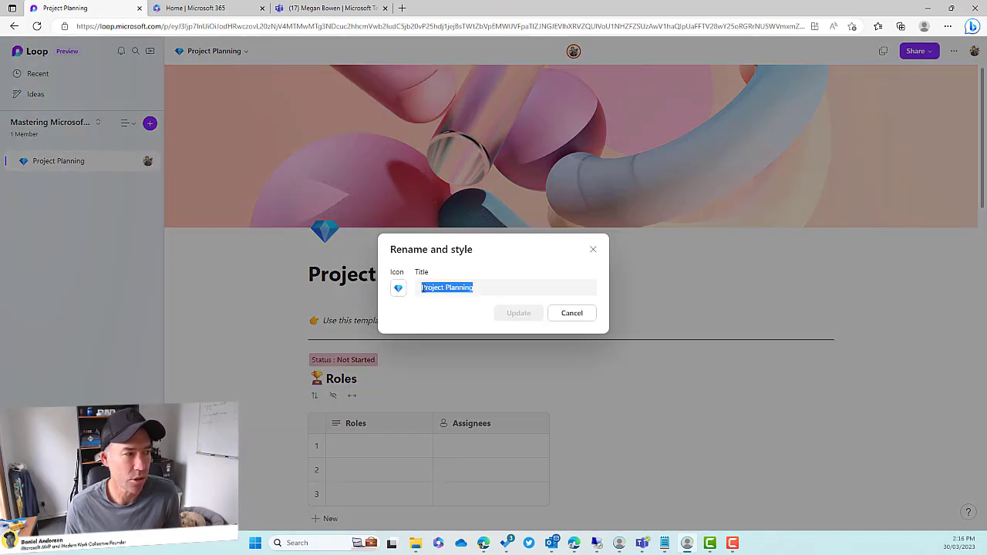
click(441, 287)
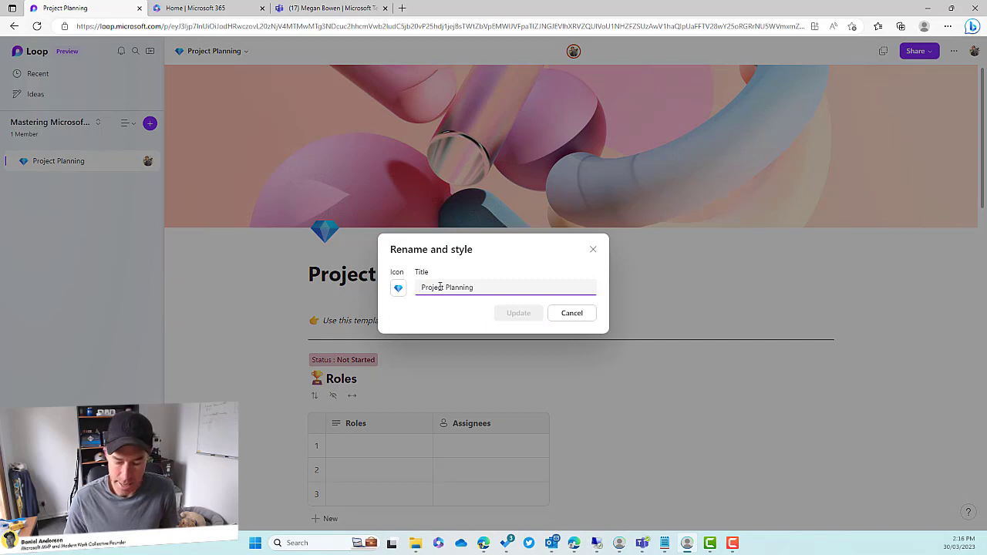
text(Microsoft L)
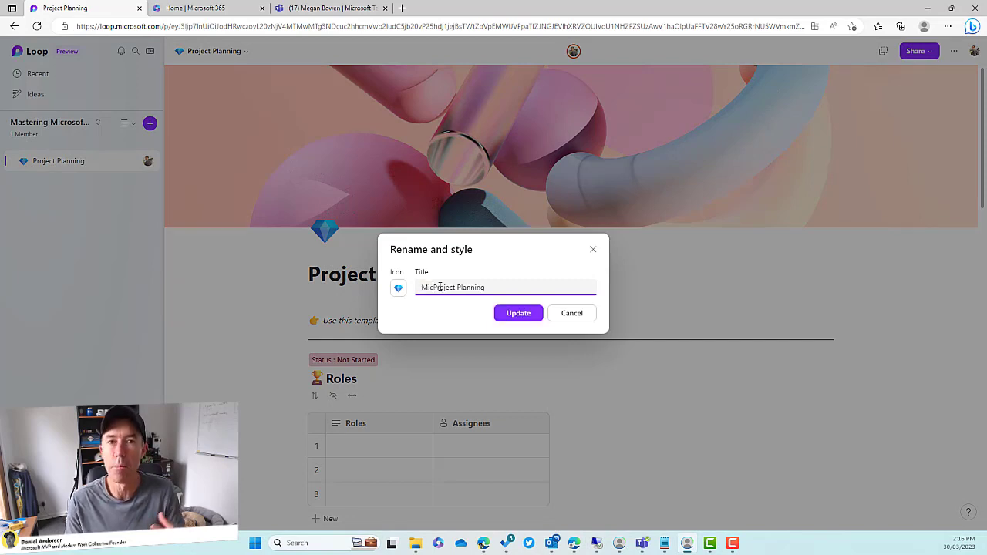
text(oop CO)
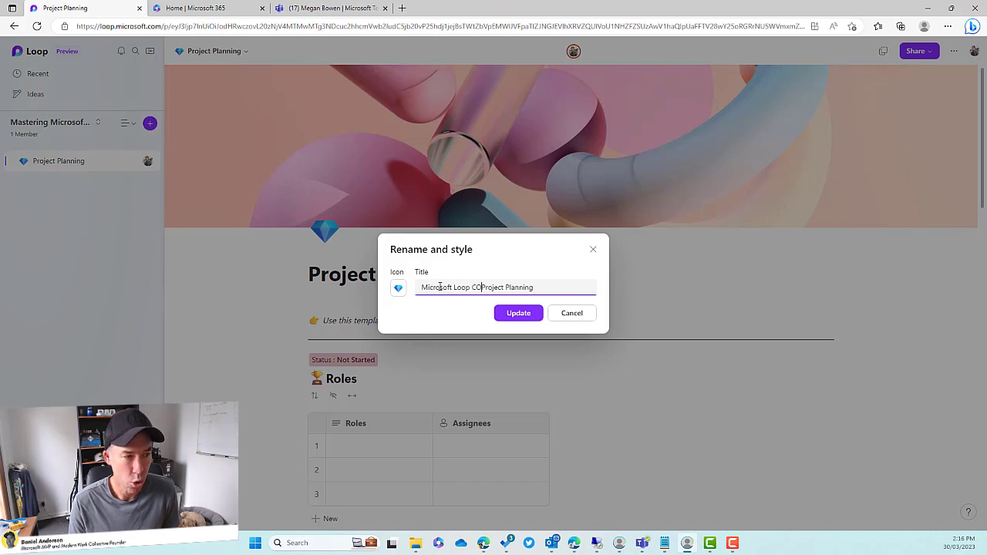
text(lla)
key(BackSpace)
key(BackSpace)
key(BackSpace)
key(BackSpace)
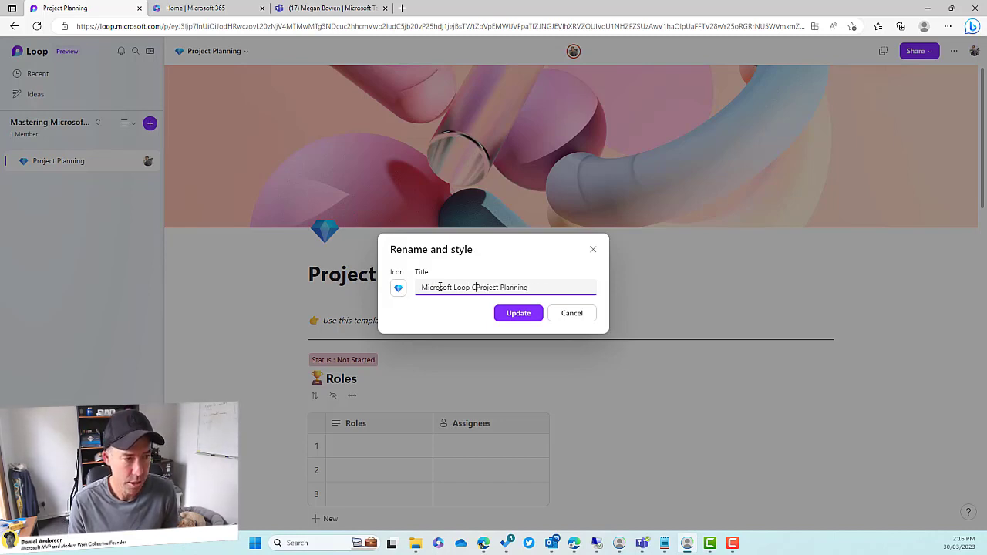
text(ourse -)
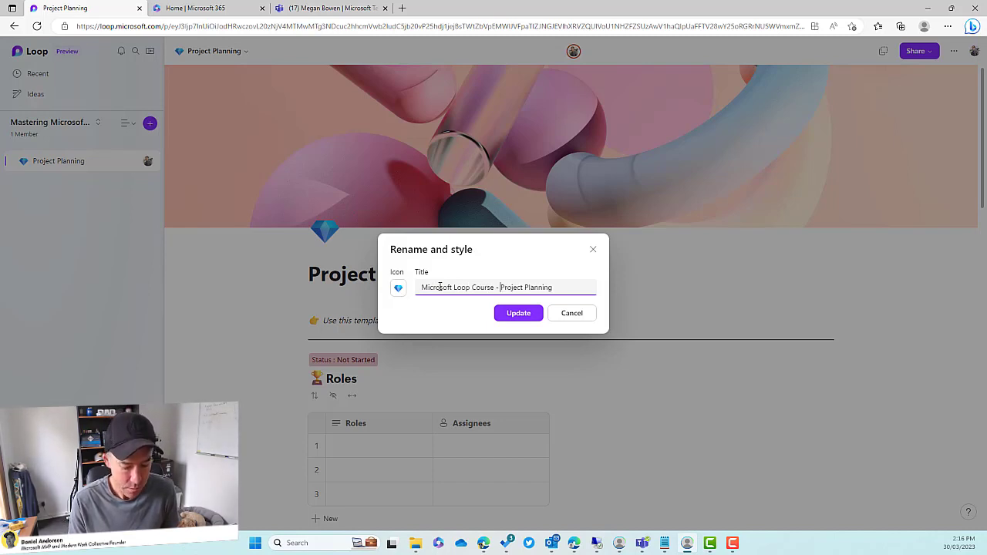
click(516, 315)
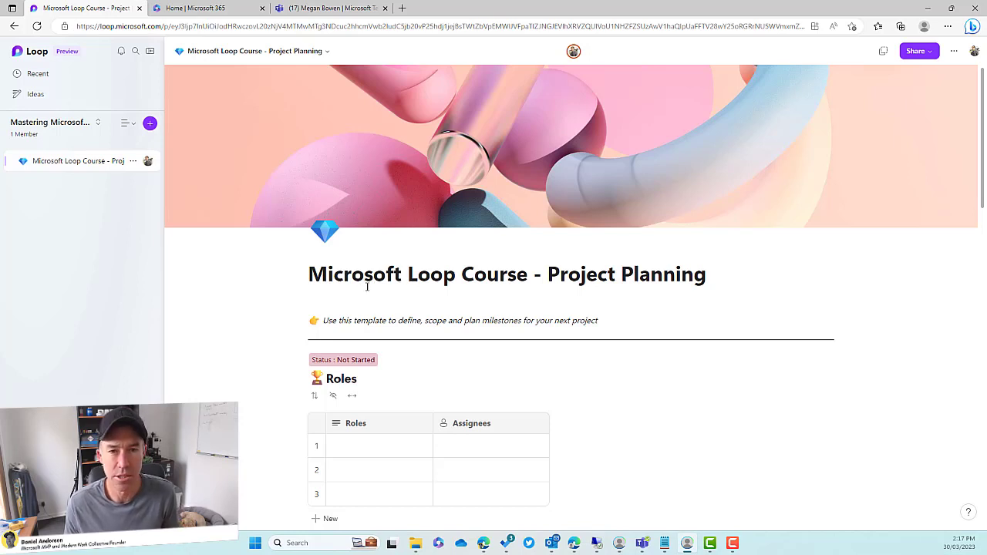
Invite three colleagues by name as members of the Mastering Microsoft Loop workspace and close the members dialog.
click(27, 136)
click(479, 132)
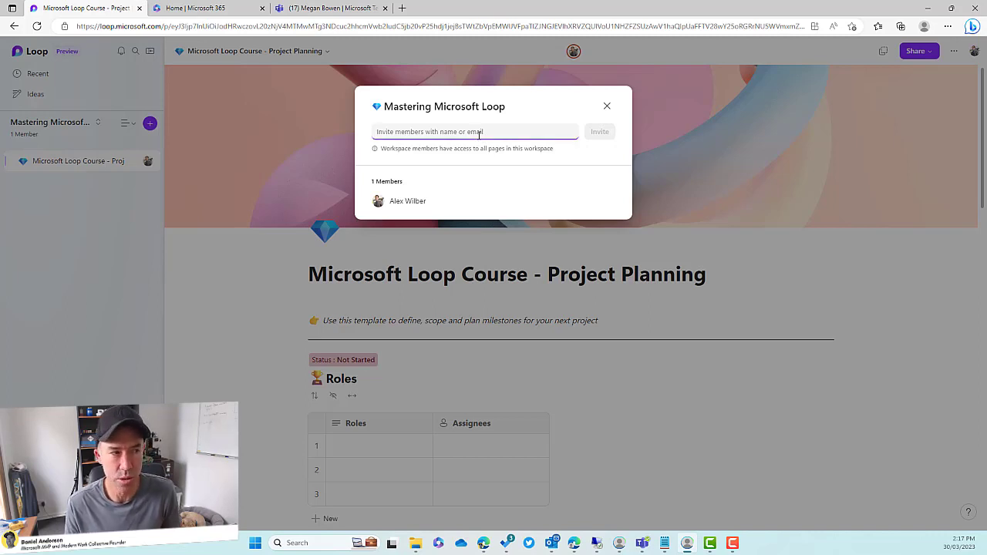
text(Megan Bowen)
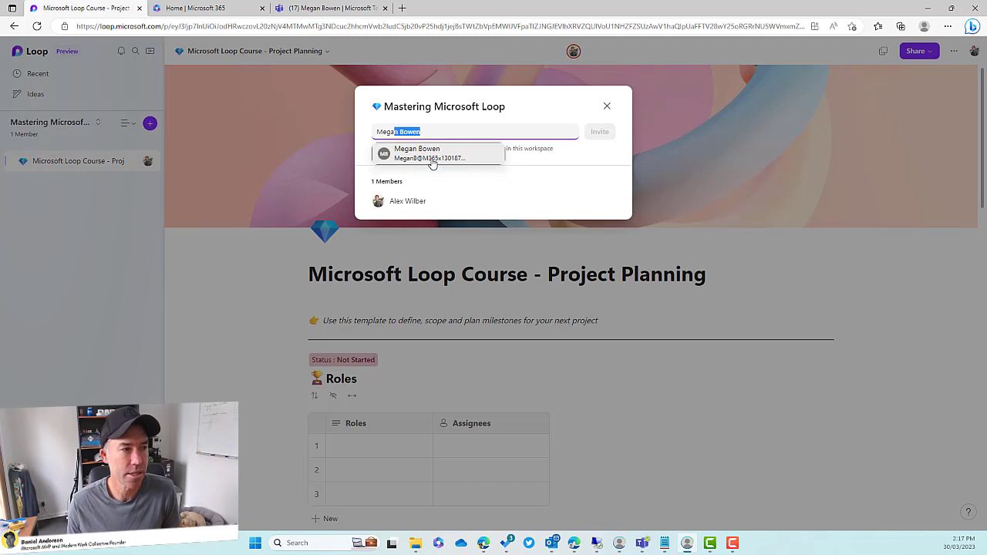
click(429, 157)
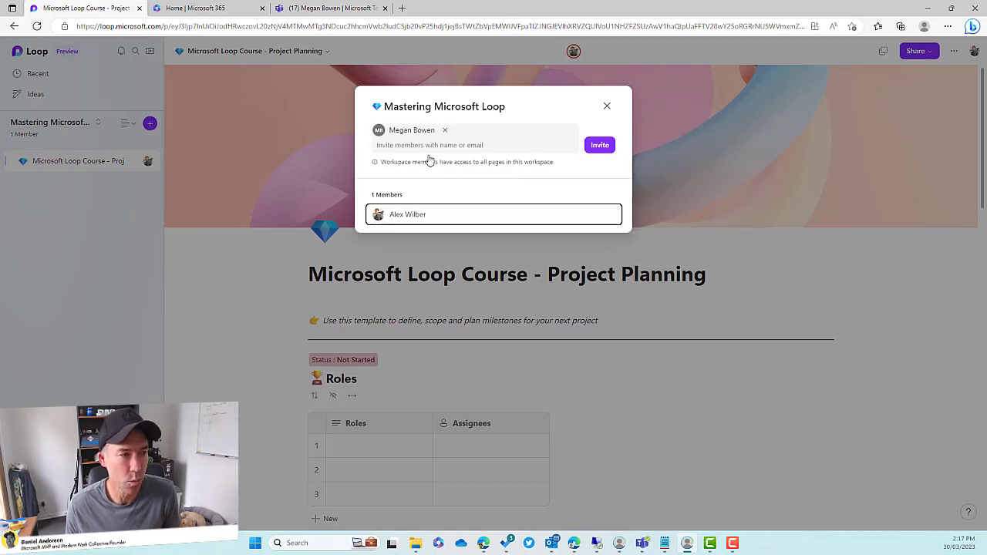
click(456, 146)
text(Nestor)
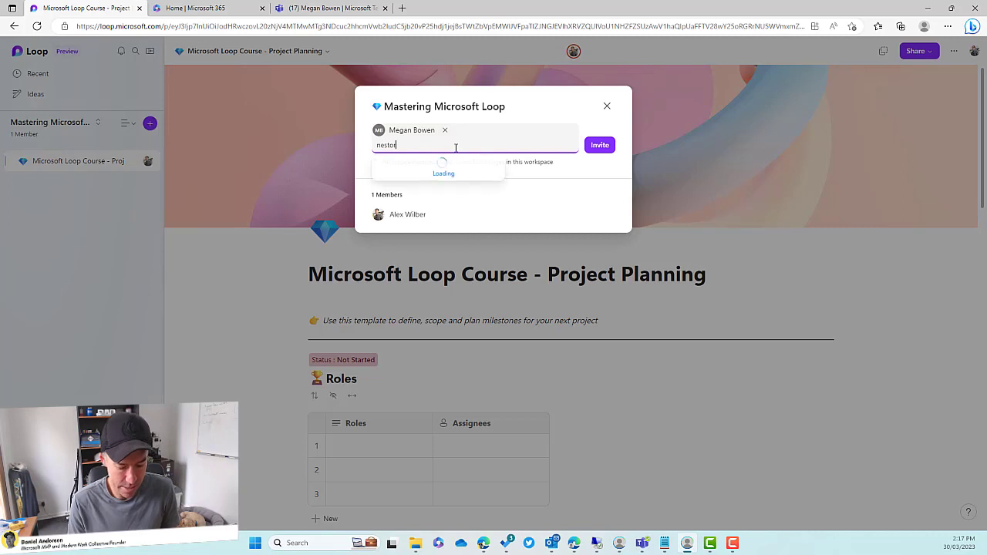
click(438, 173)
text(adele)
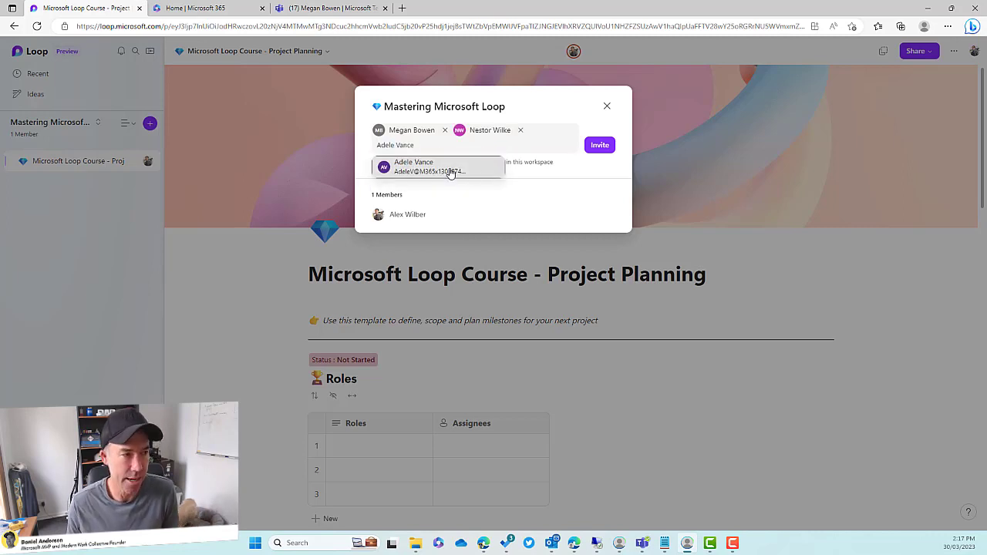
click(452, 168)
click(601, 159)
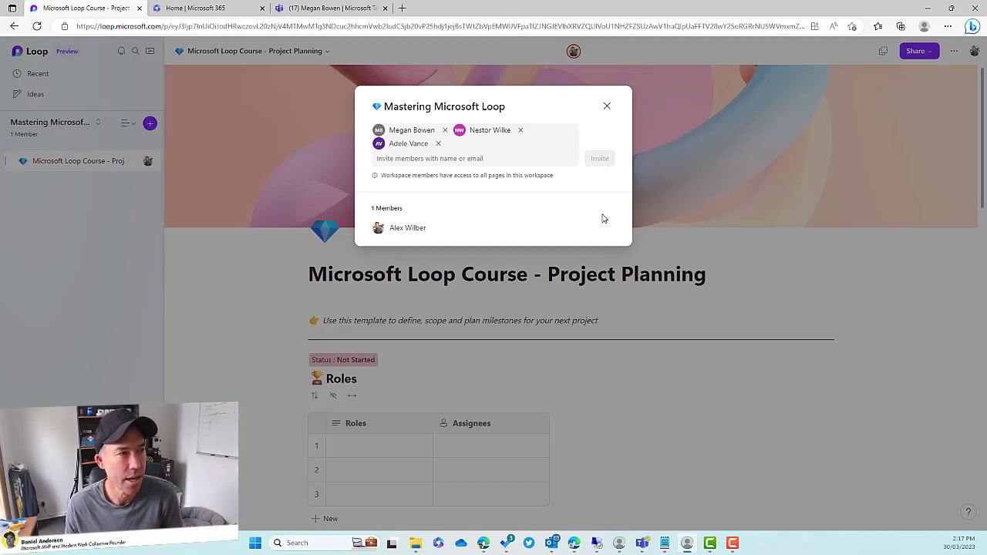
click(608, 109)
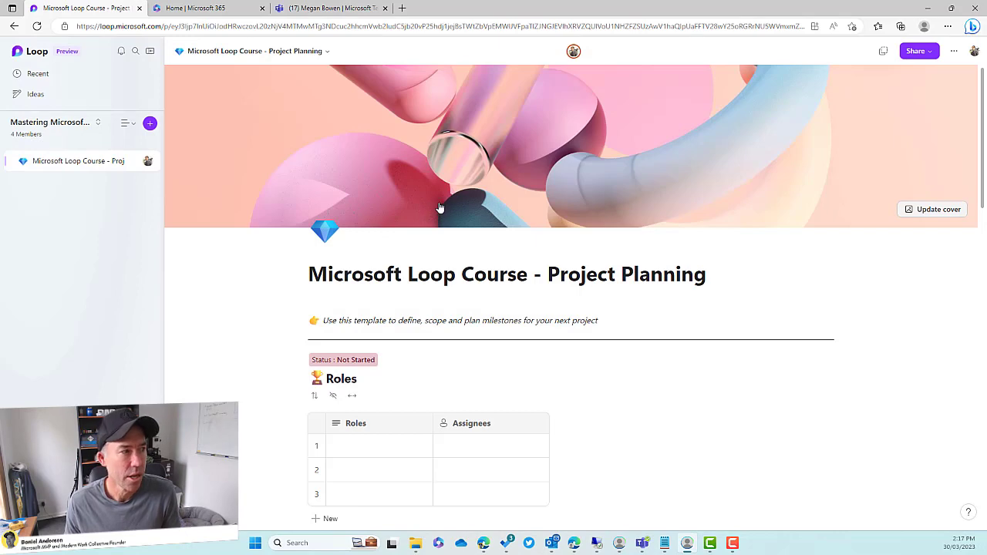
Insert a Task list template in the empty line under the "Tasks for course outline" heading.
scroll(442, 209, down, 3)
scroll(441, 209, down, 2)
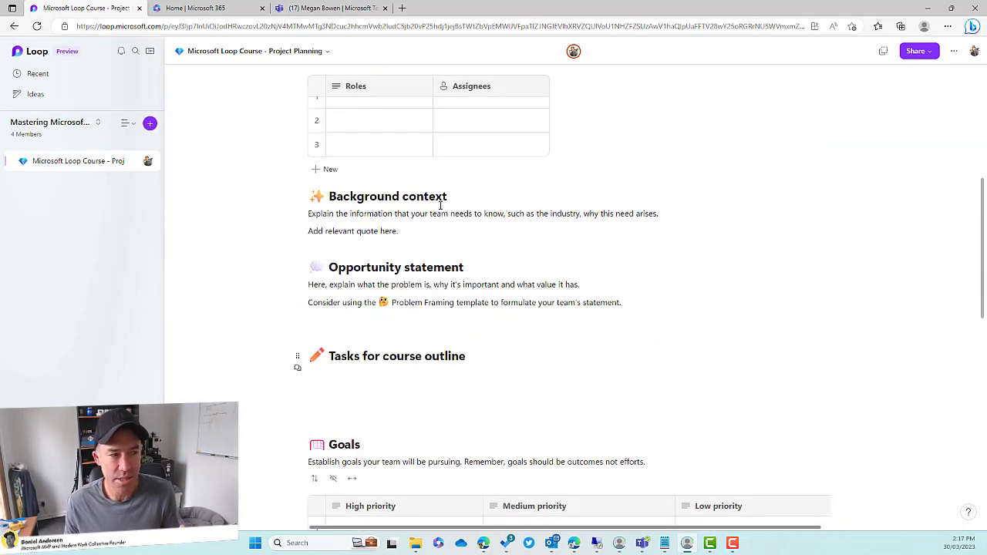
scroll(432, 322, down, 1)
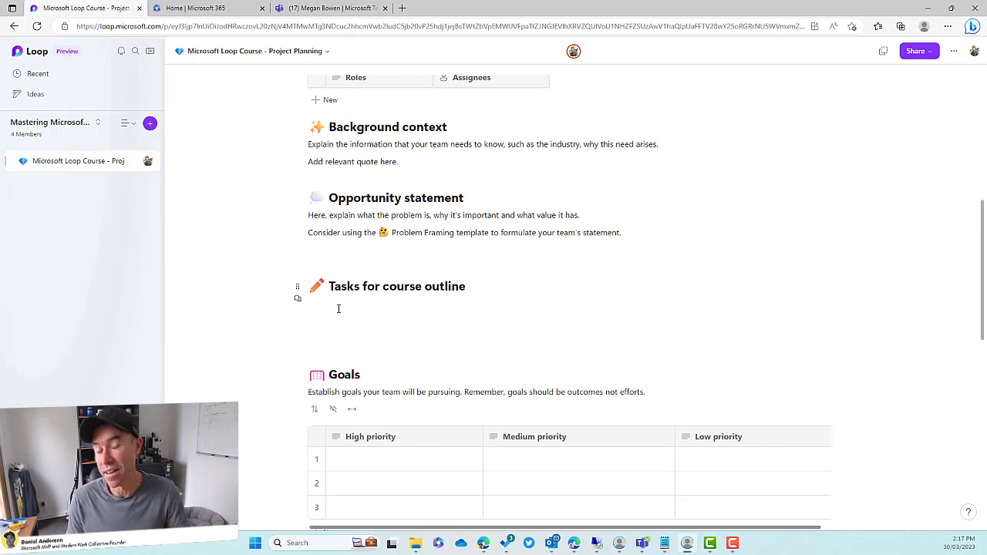
click(338, 308)
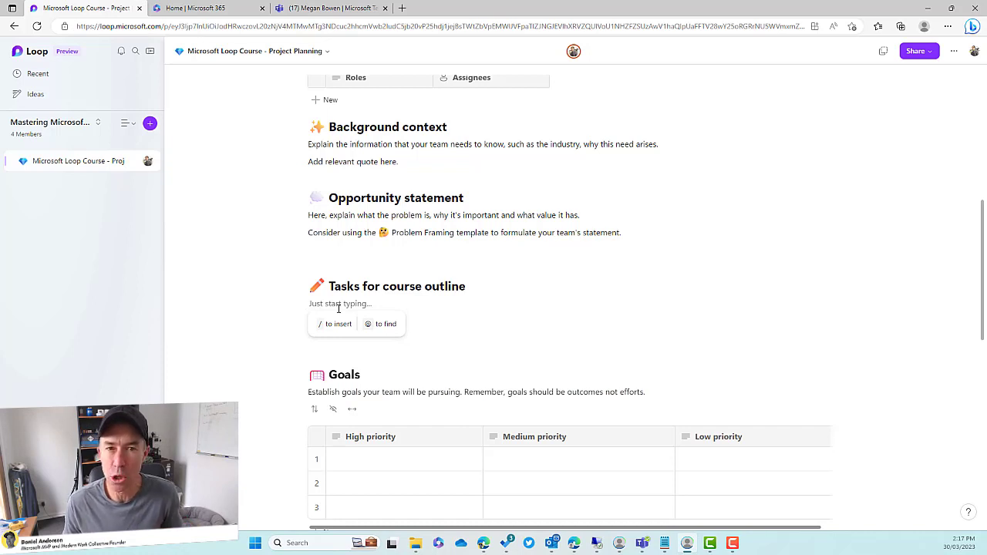
text(/)
scroll(351, 240, down, 1)
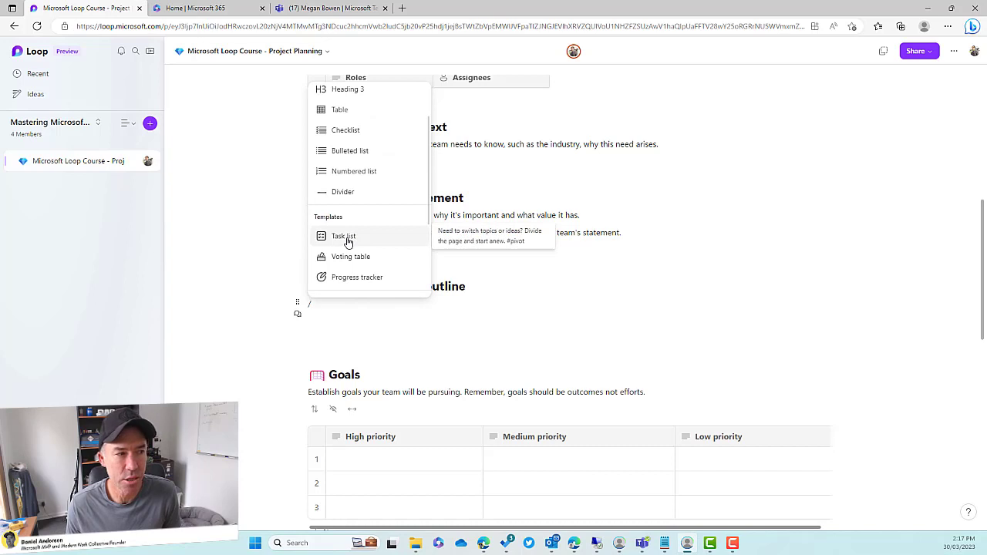
click(348, 242)
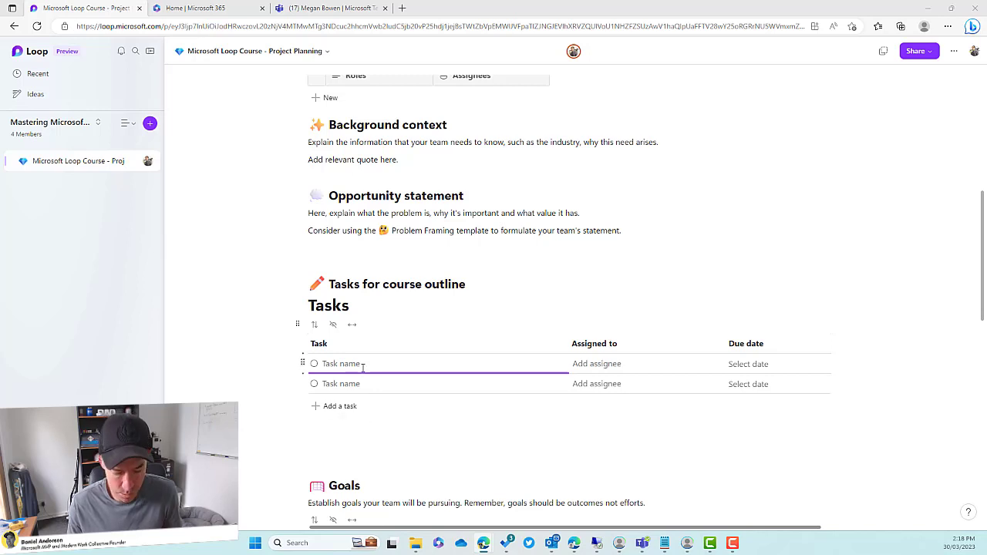
Name the first two tasks "Define the course topic and learning objectives" and "Research and gather content".
click(302, 363)
text(Define the course topic and learning objectives:)
key(BackSpace)
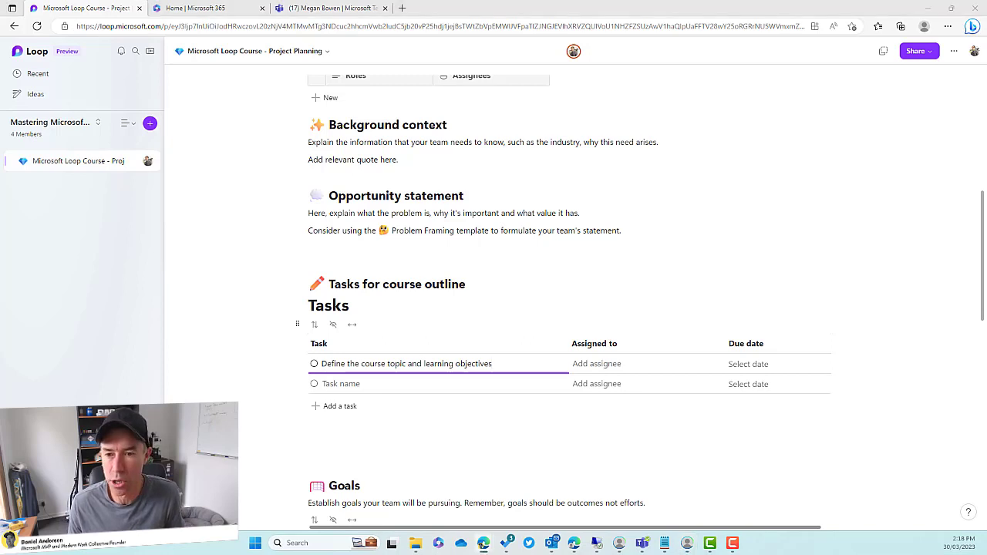
click(353, 386)
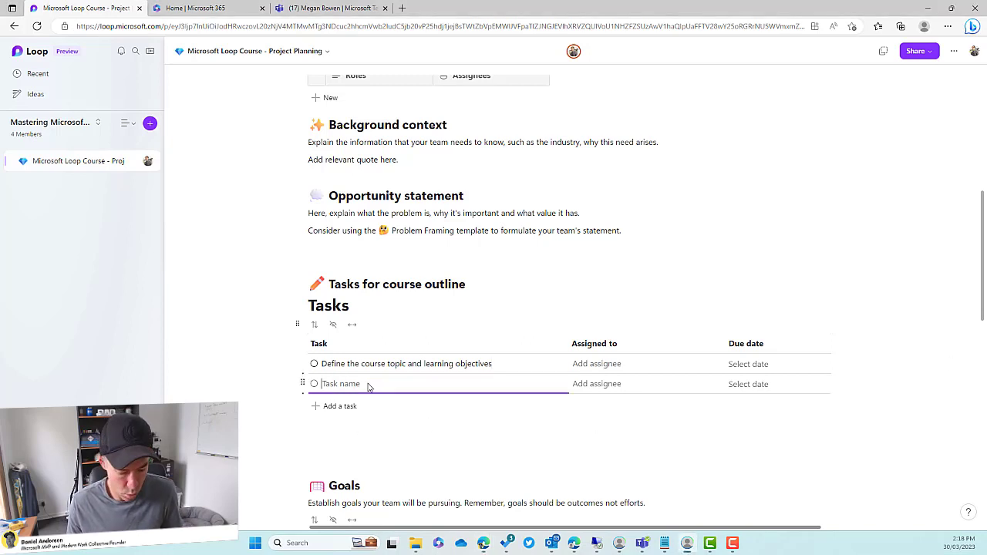
text(Research and gather content)
key(BackSpace)
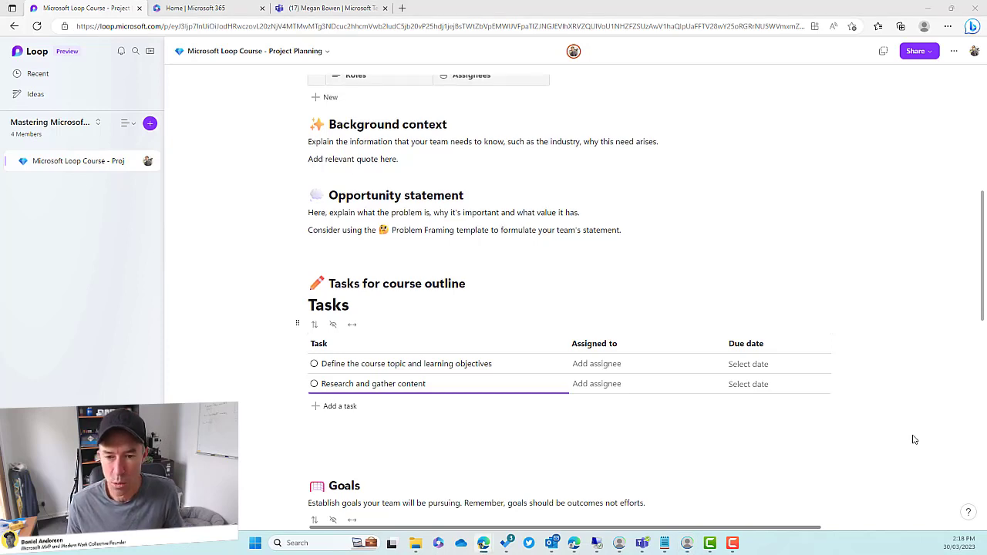
Add two more tasks to the list named "Choose a platform" and "Develop course content".
click(344, 407)
text(Choose a platform)
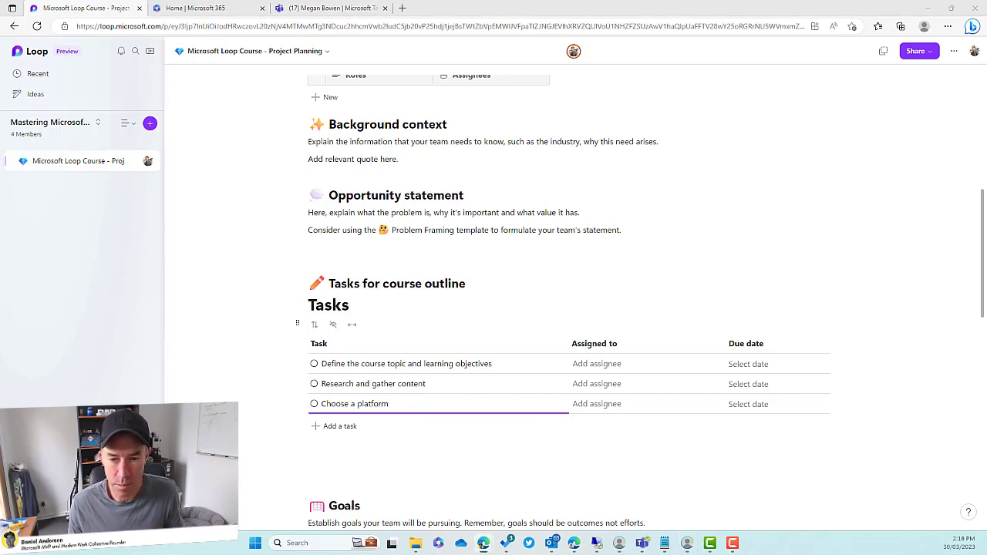
click(344, 427)
text(Develop course content)
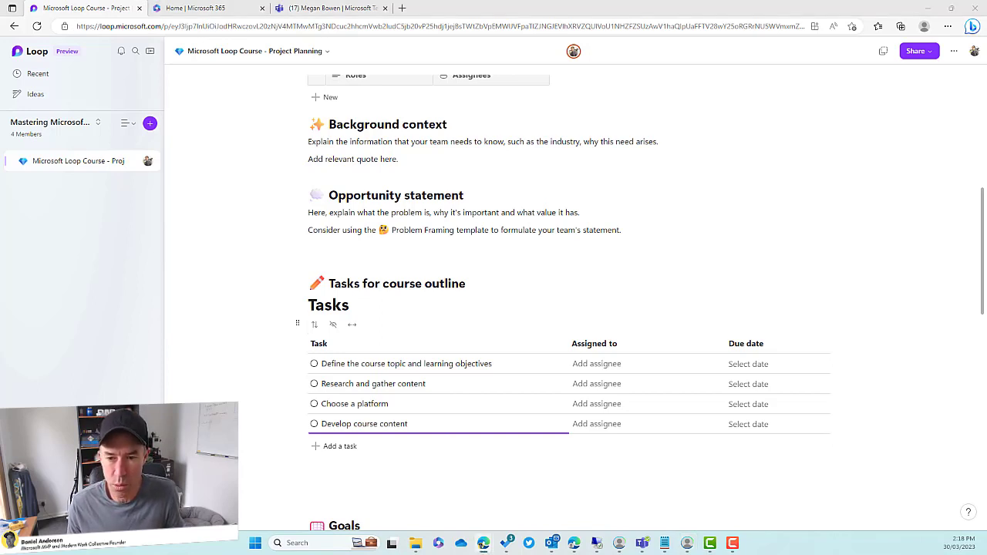
Add two further tasks named "Create course assets" and "Produce and edit video content" at the end of the list.
click(356, 446)
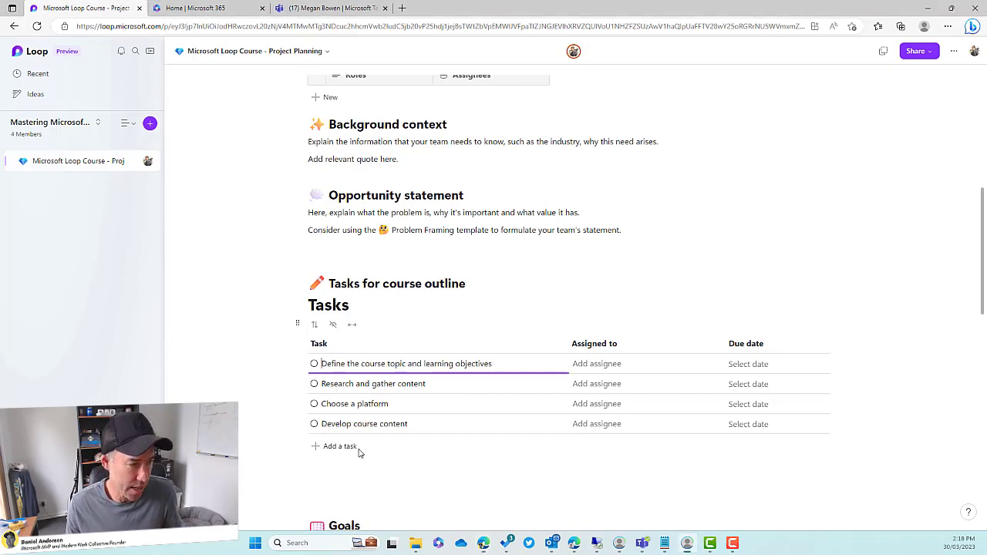
text(Create course assets)
click(355, 466)
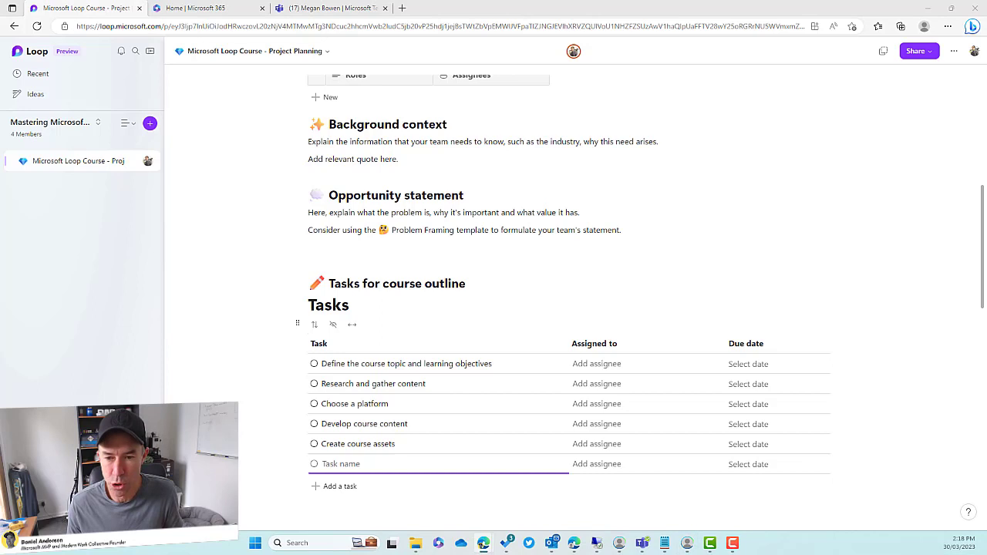
click(410, 468)
text(Produce and edit video content)
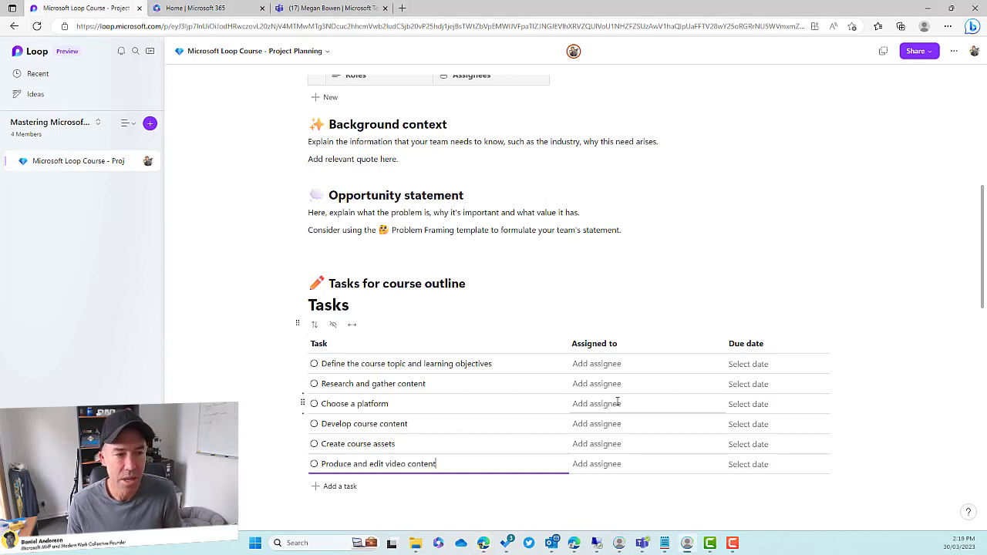
Assign the course topic and "Choose a platform" tasks to the first suggested member, and "Research and gather content" to the second.
click(638, 366)
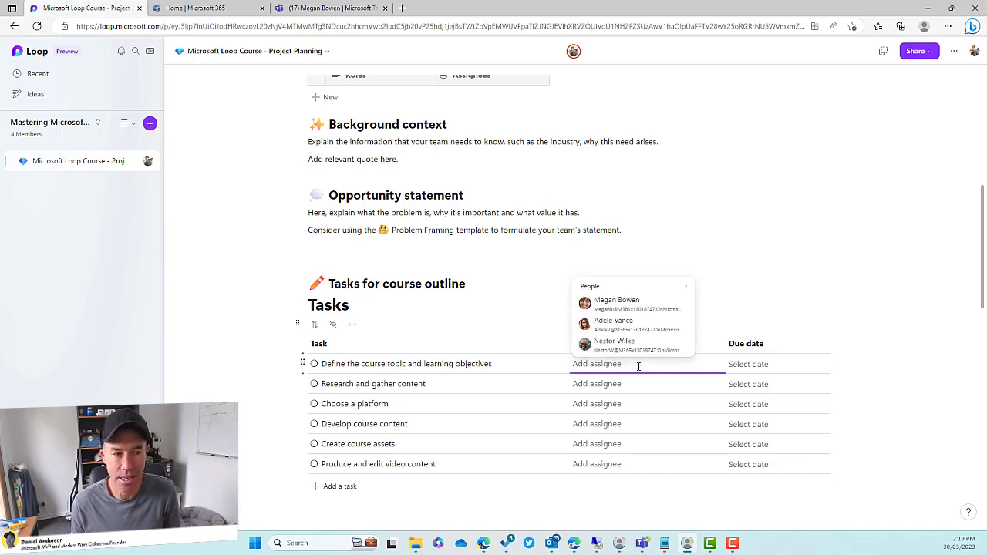
click(626, 305)
click(612, 386)
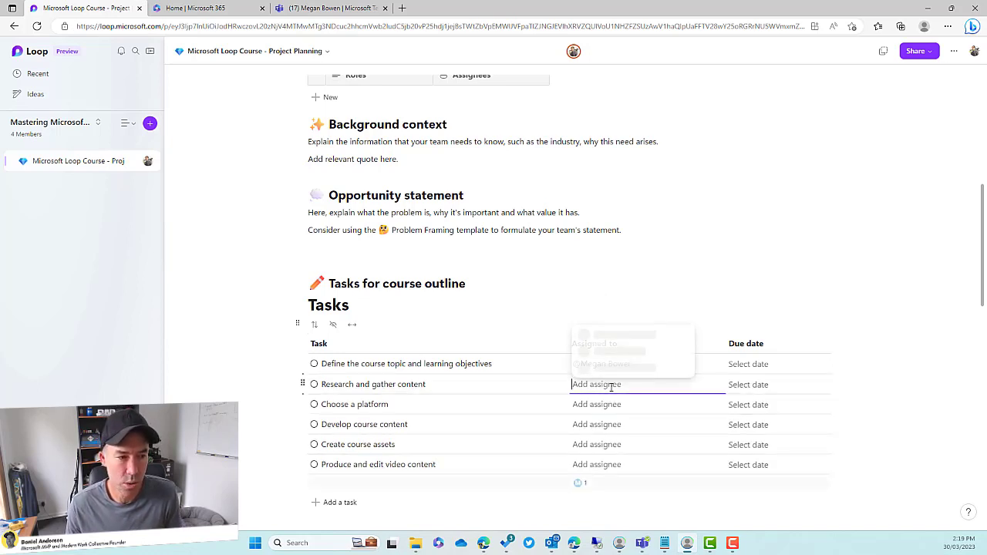
click(614, 405)
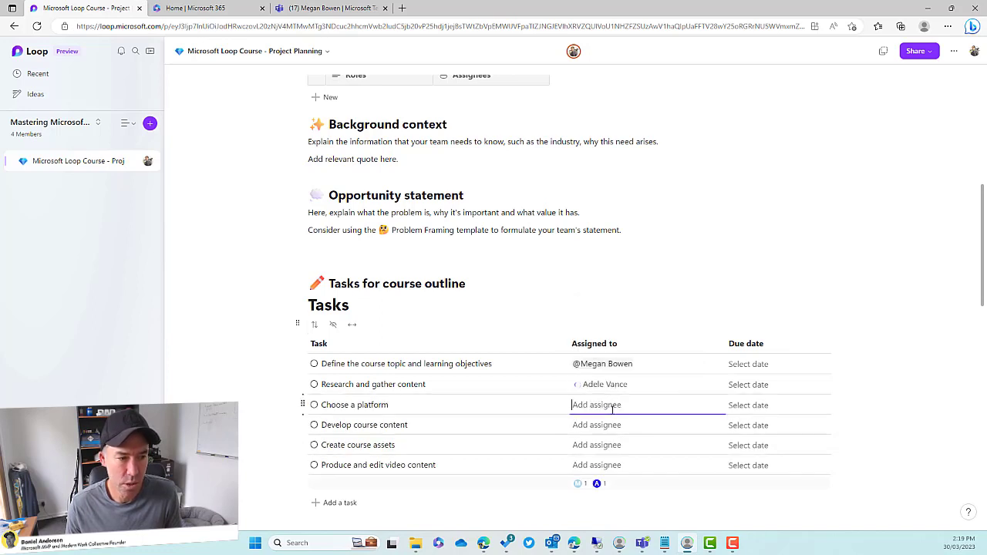
click(611, 344)
Assign "Develop course content" to the first suggested member, and "Create course assets" and "Produce and edit video content" to the third.
click(598, 425)
click(607, 362)
click(606, 445)
click(614, 431)
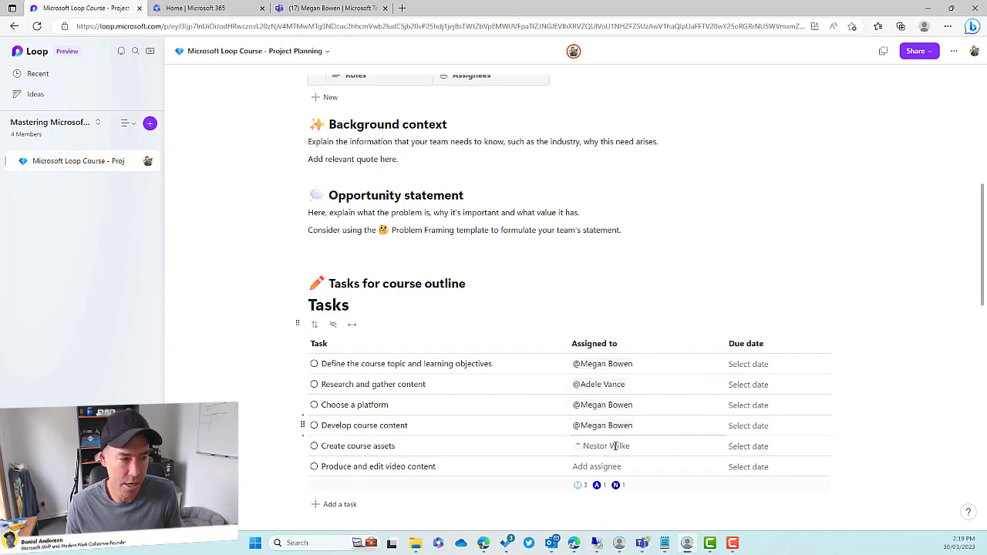
click(609, 467)
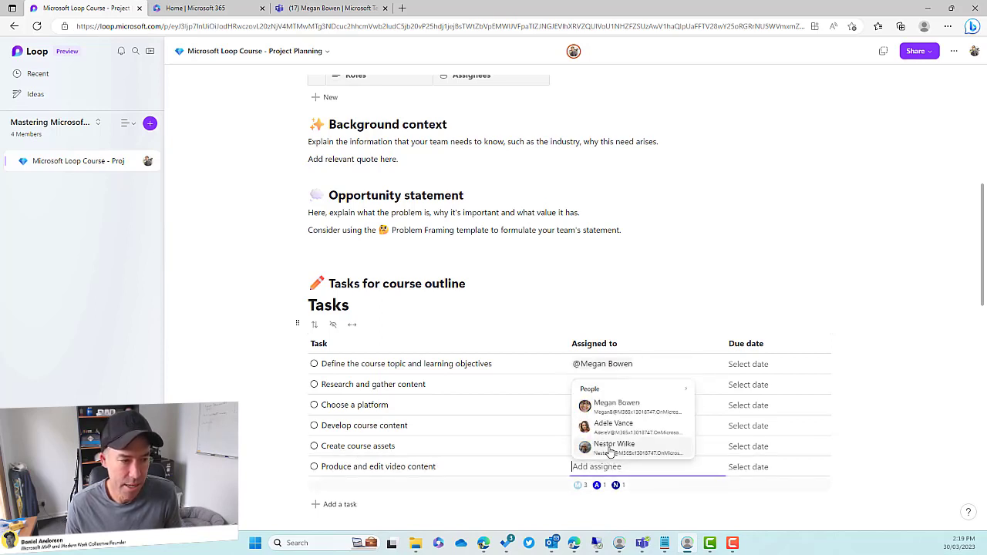
click(609, 449)
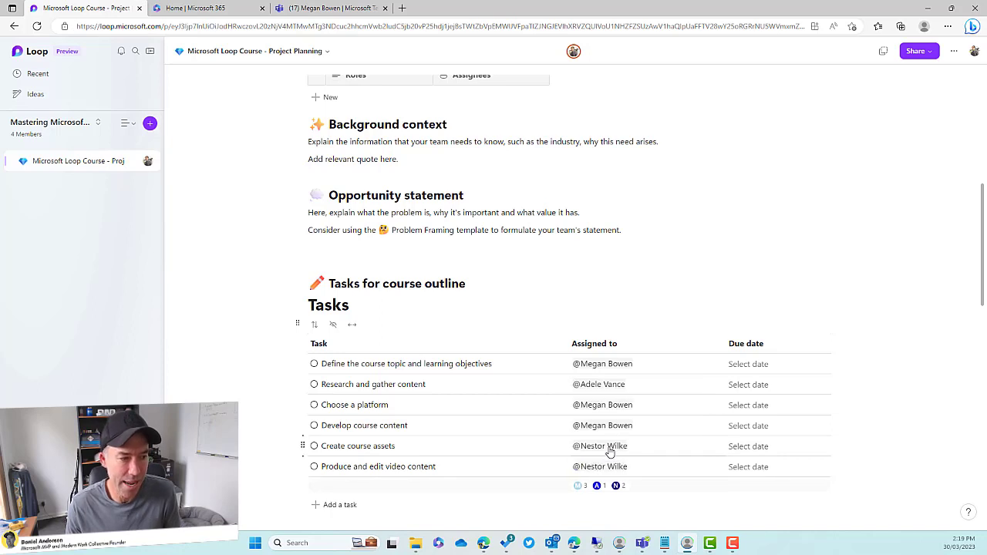
Set the due dates of the course topic task to April 6, 2023 and "Research and gather content" to April 13, 2023.
click(760, 367)
click(828, 383)
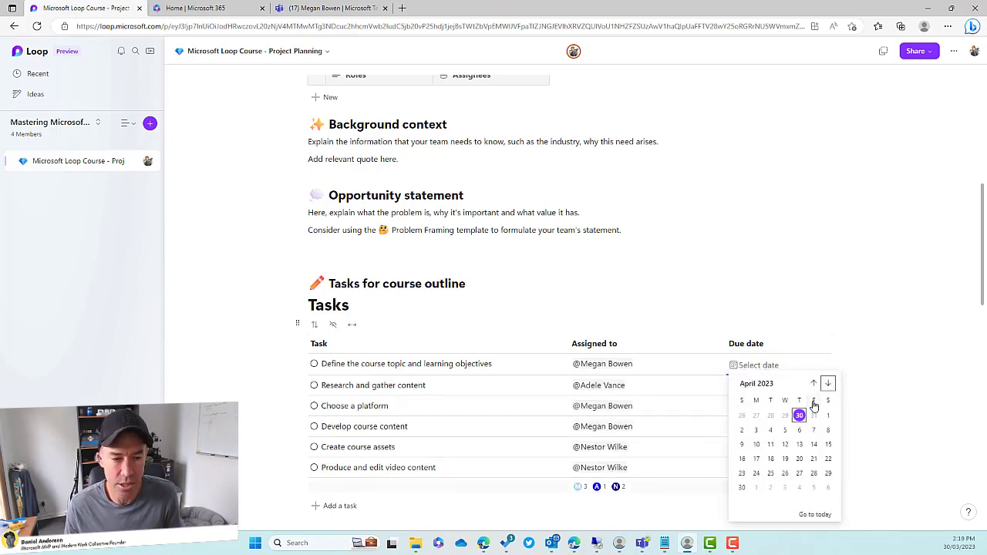
click(799, 430)
click(805, 391)
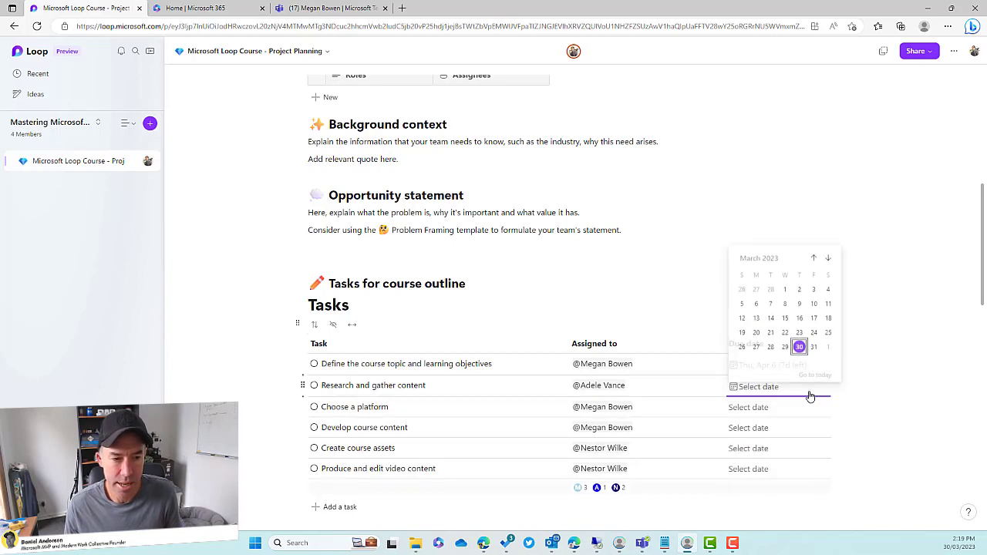
click(830, 258)
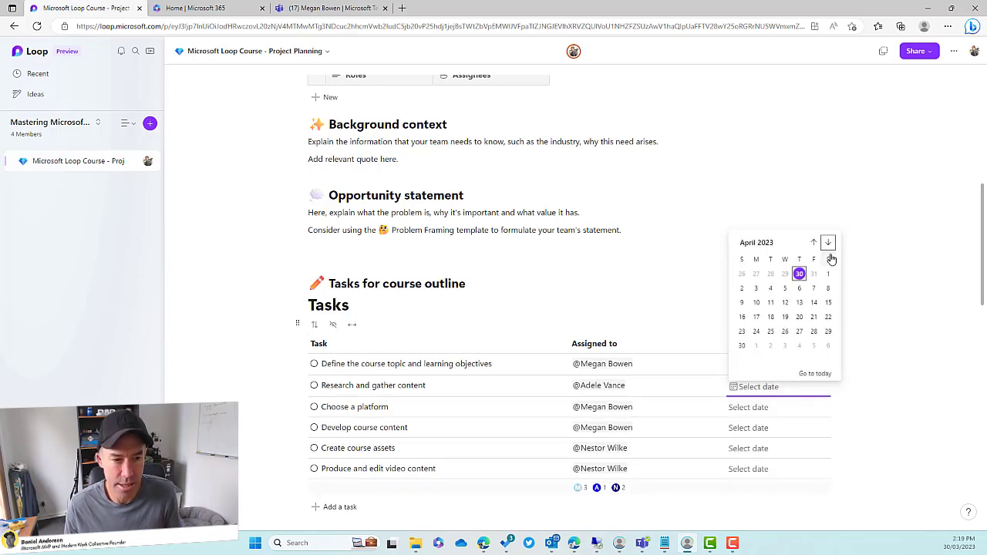
click(799, 315)
Set the due dates of "Choose a platform" to April 20, 2023 and "Develop course content" to April 27, 2023.
click(786, 409)
click(829, 278)
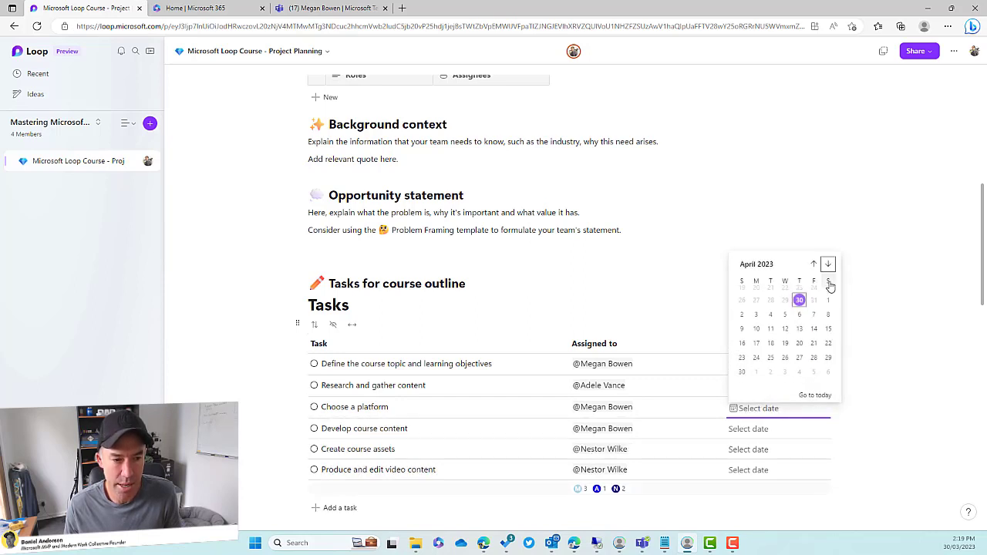
click(800, 352)
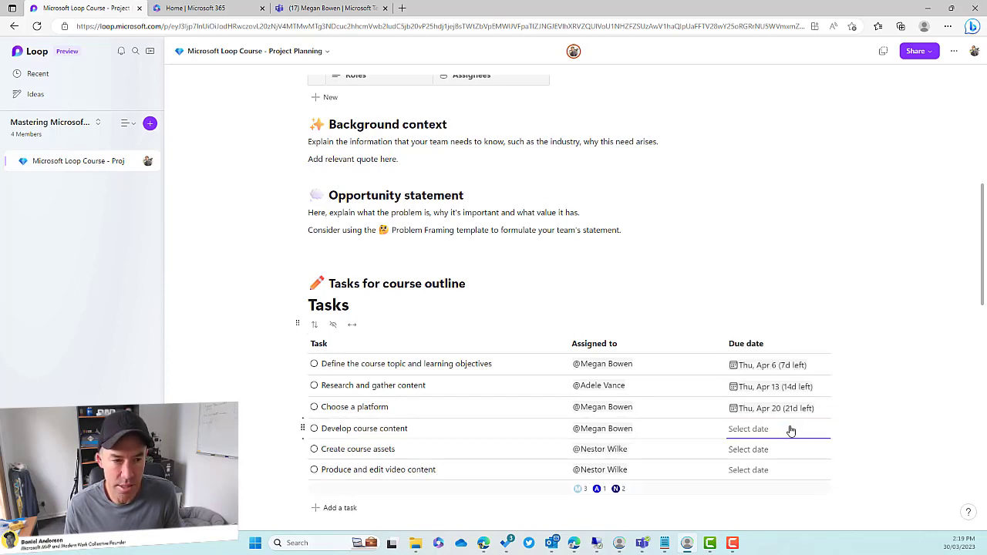
click(789, 429)
click(828, 301)
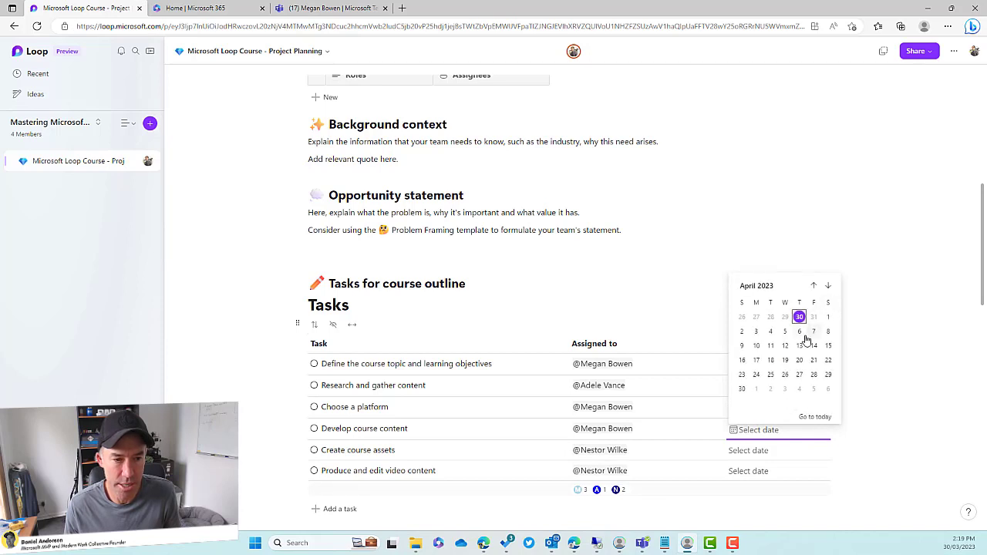
click(799, 375)
Set the due dates of "Create course assets" to May 18, 2023 and "Produce and edit video content" to June 15, 2023.
click(792, 451)
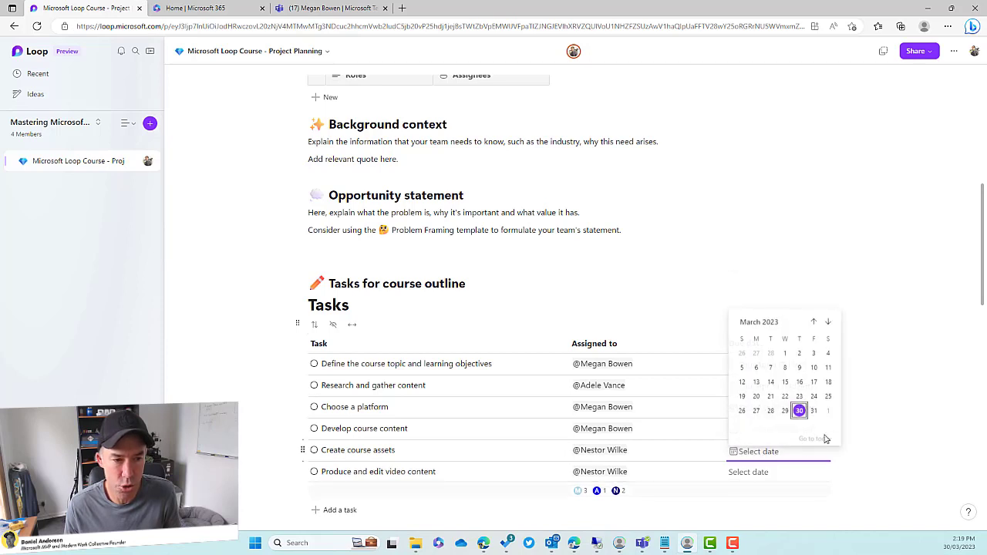
click(829, 321)
click(829, 320)
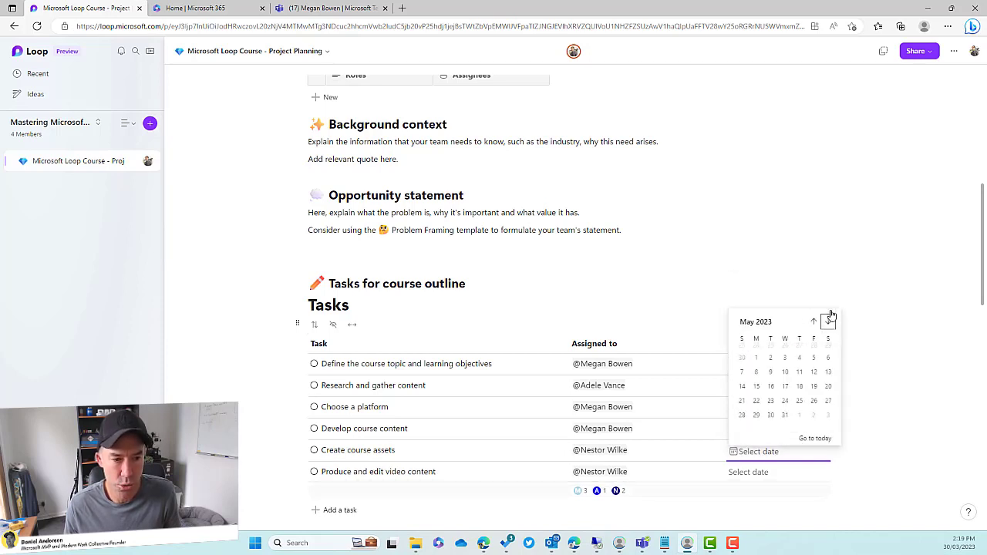
click(799, 385)
click(787, 473)
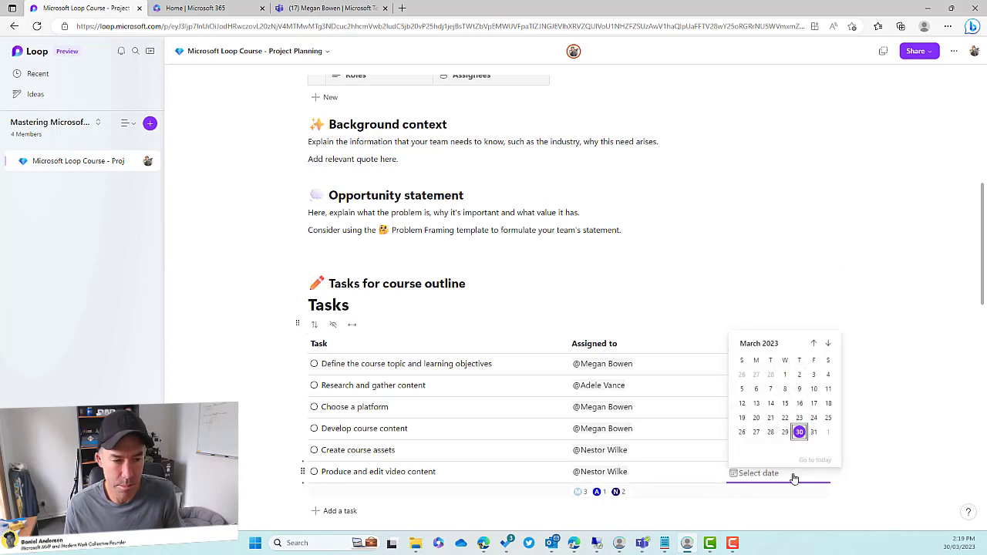
click(828, 344)
click(827, 343)
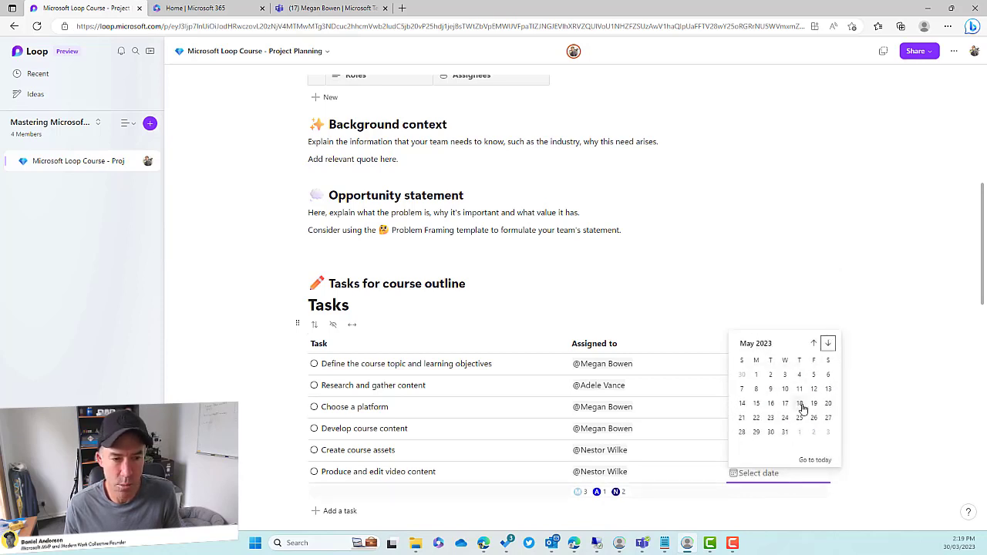
click(828, 344)
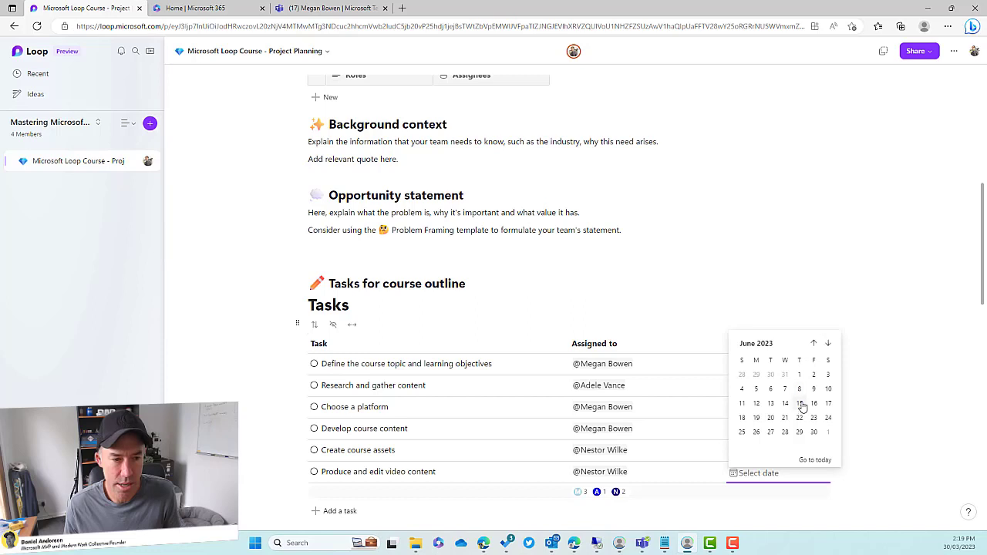
click(799, 403)
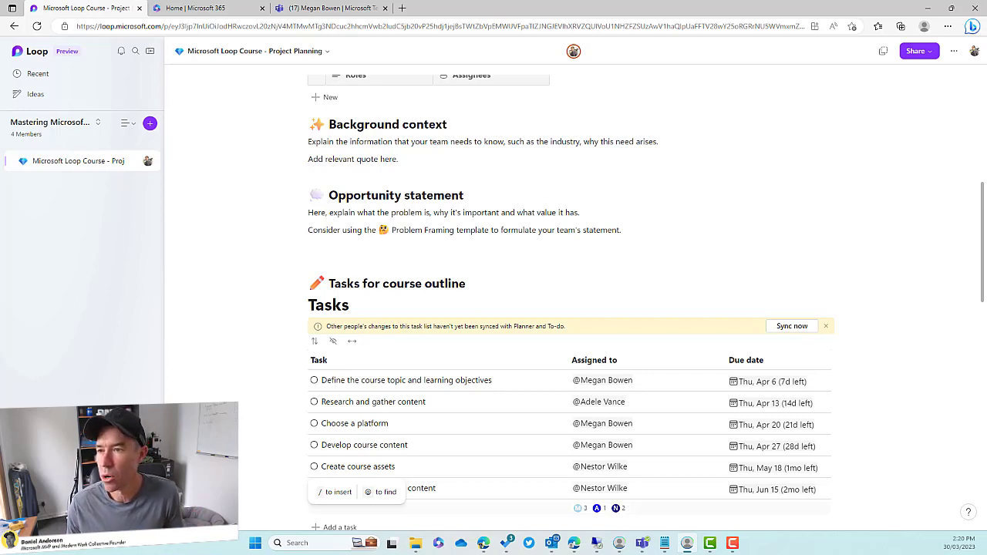
Switch to the maximized Remote Desktop session and open the Tasks by Planner and To Do app in Microsoft Teams.
click(597, 543)
drag(925, 159, 602, 162)
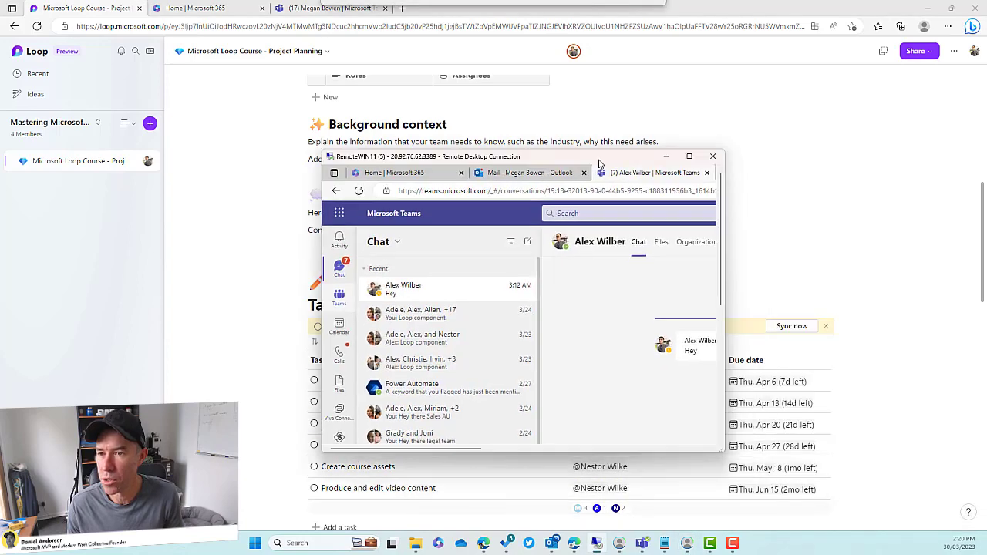
double_click(602, 162)
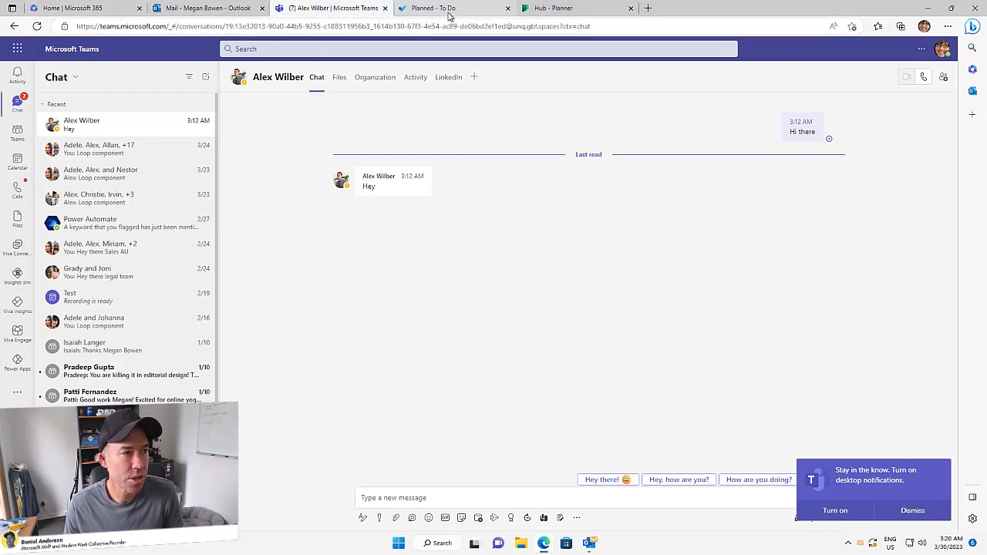
mouse_move(452, 14)
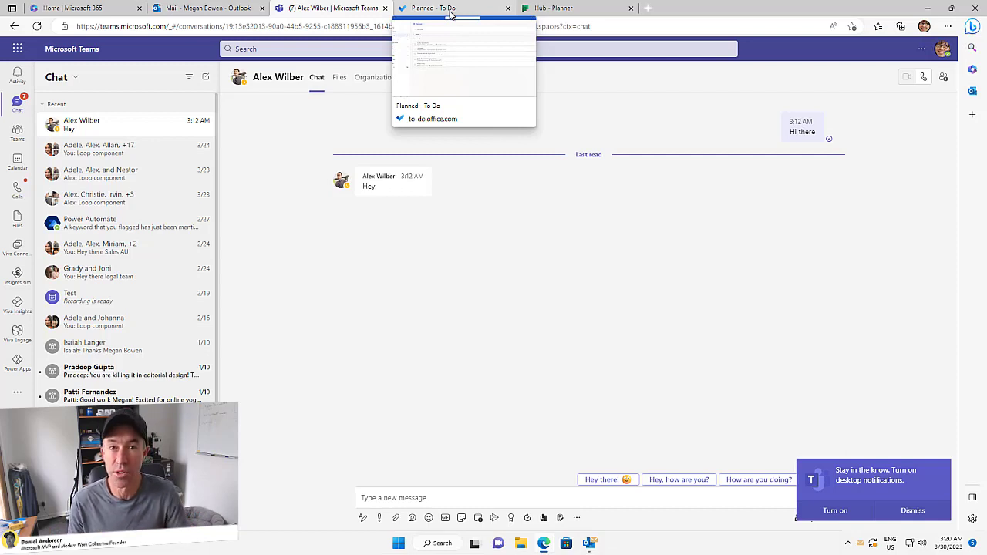
click(17, 394)
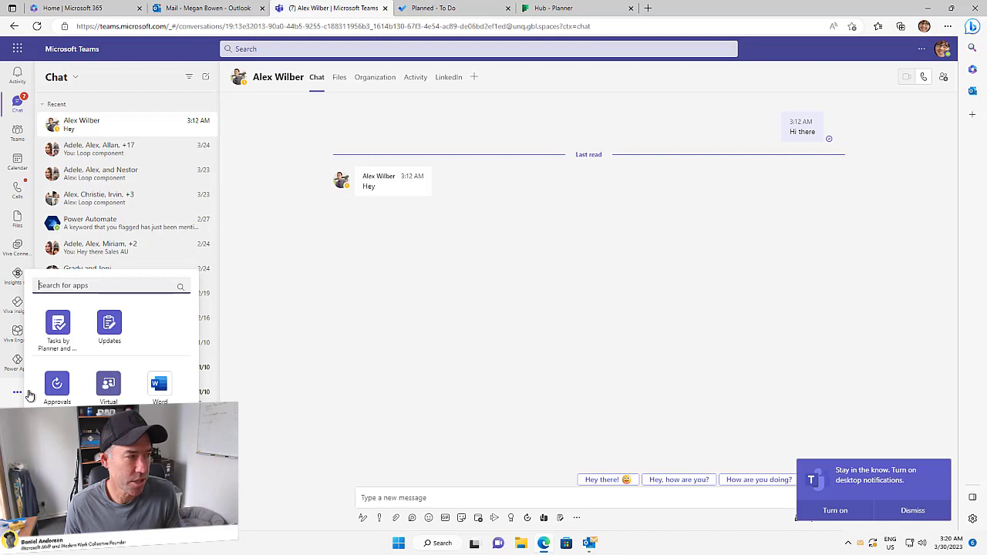
click(59, 326)
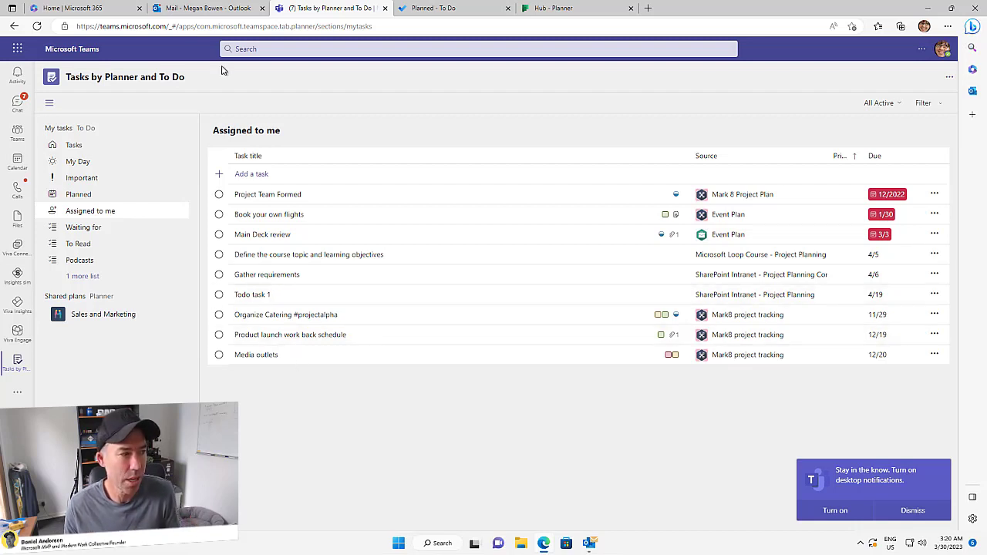
Switch to Planner, reload its hub and show all plans to look for the course planning plan.
click(566, 9)
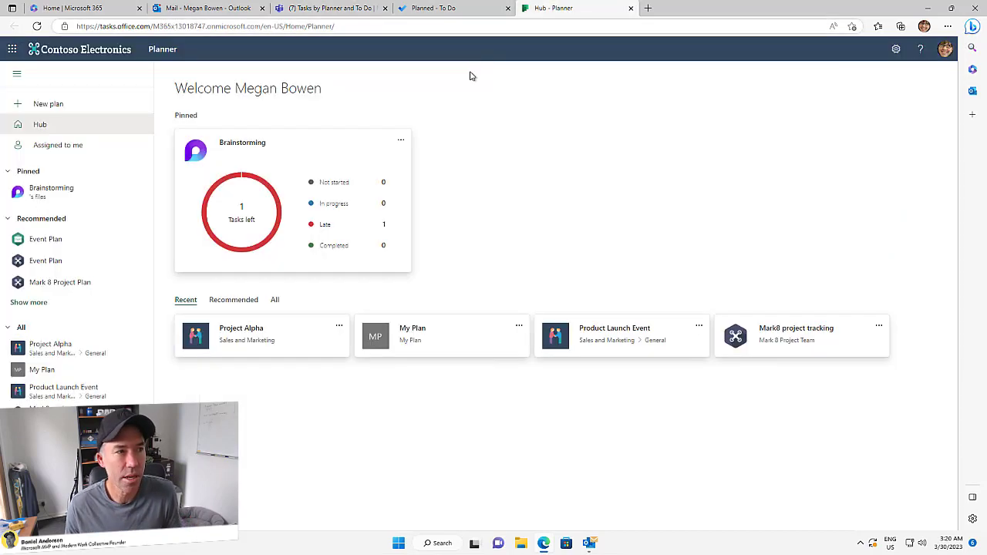
click(37, 26)
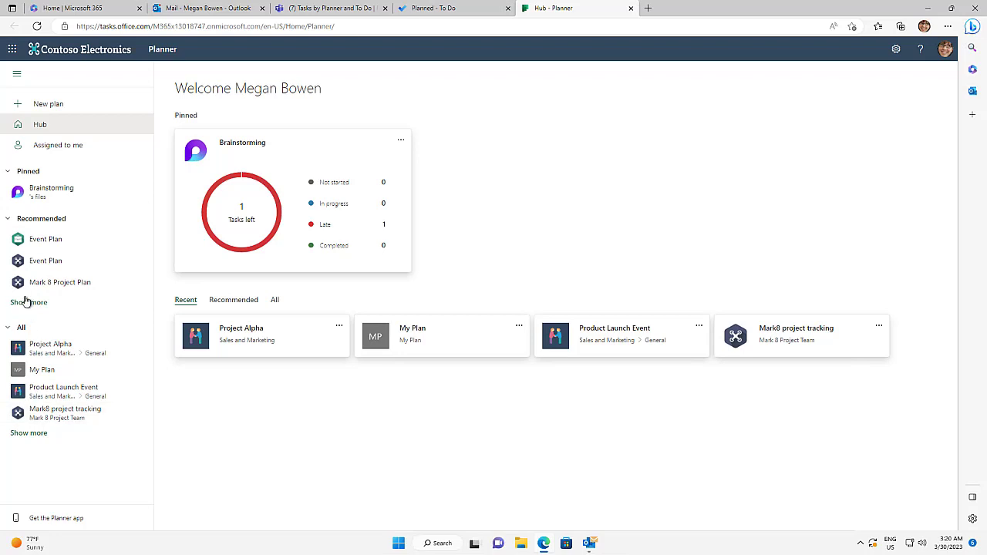
click(39, 436)
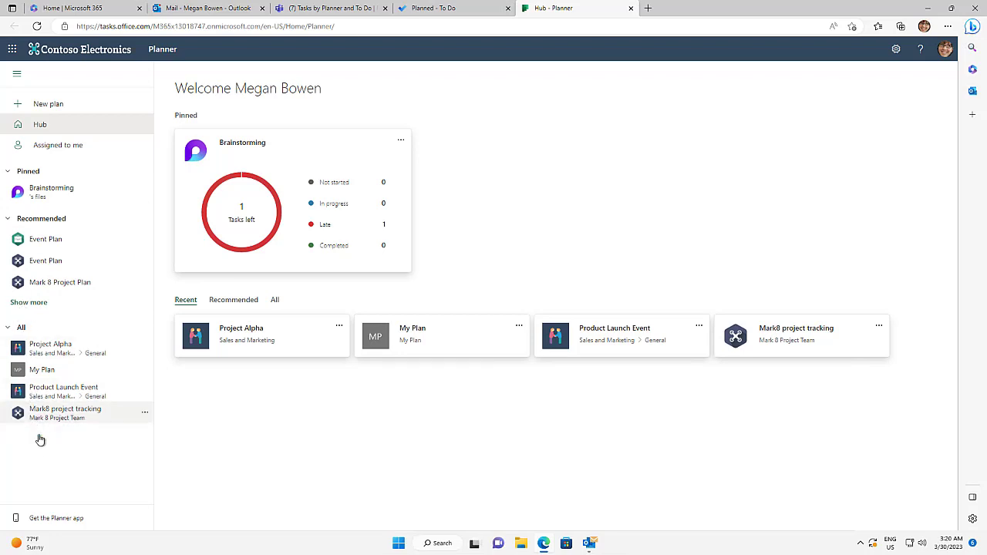
click(275, 301)
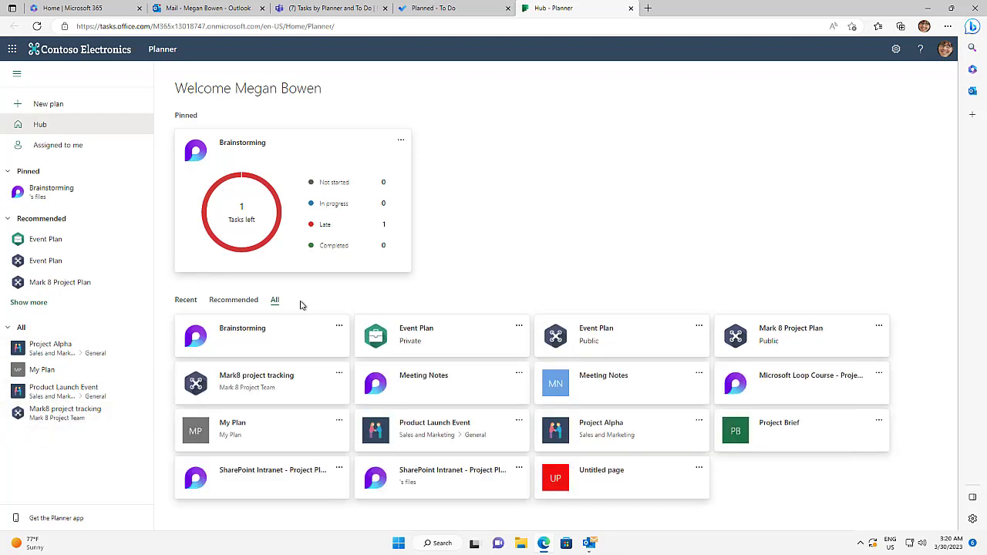
scroll(561, 338, down, 1)
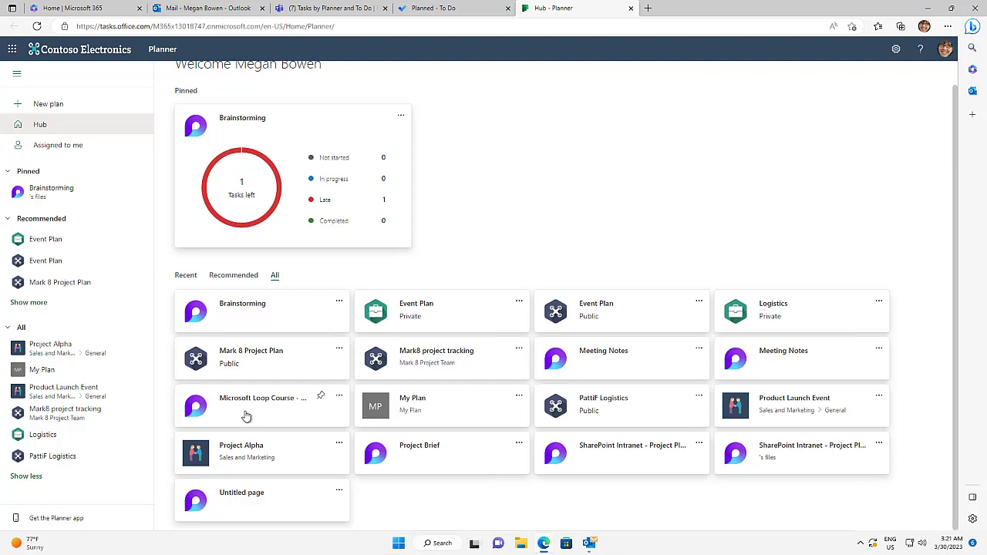
Pin the "Microsoft Loop Course - Project Planning" plan in the hub and open it.
click(340, 400)
click(338, 415)
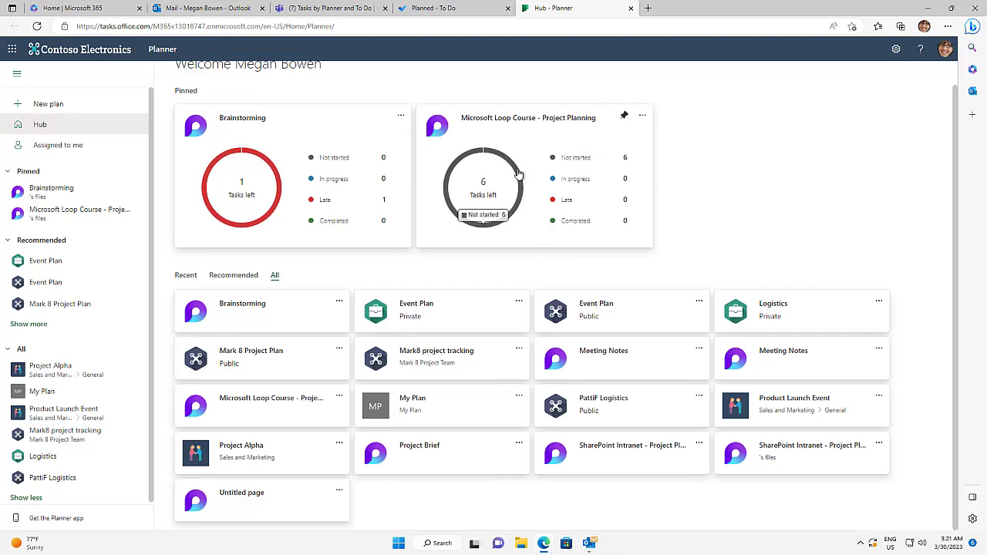
click(527, 135)
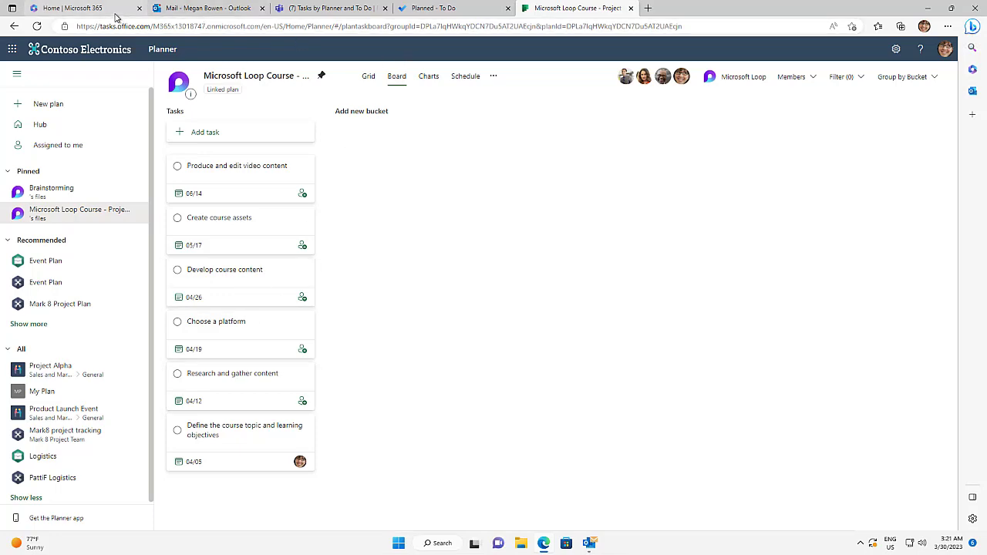
Return to the Loop page and sync the task list's pending changes with Planner and To Do.
click(651, 8)
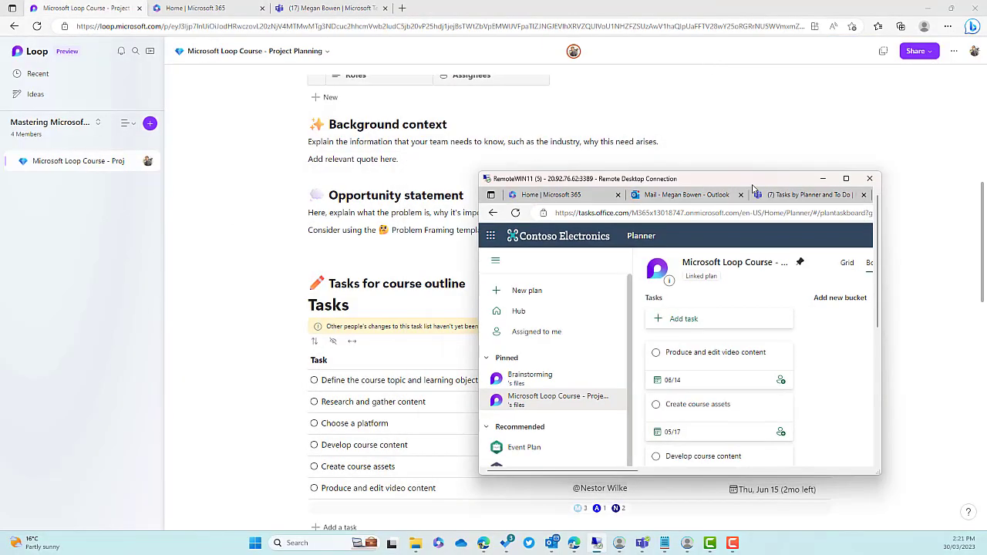
click(823, 178)
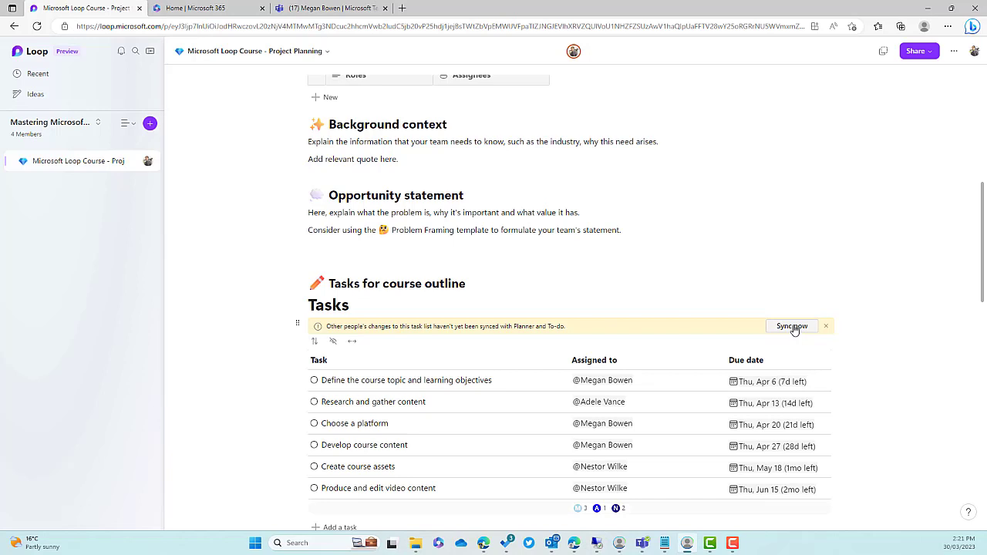
click(680, 401)
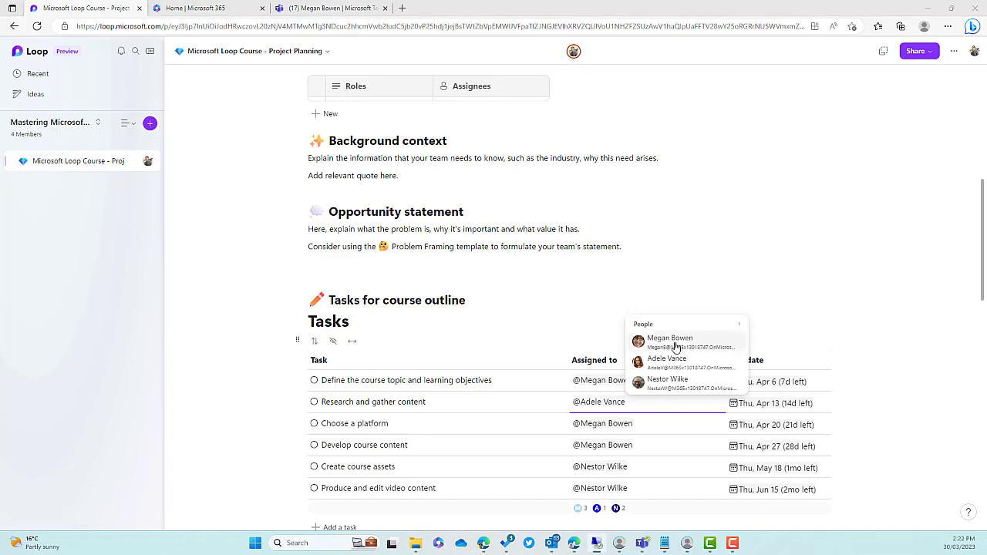
click(793, 255)
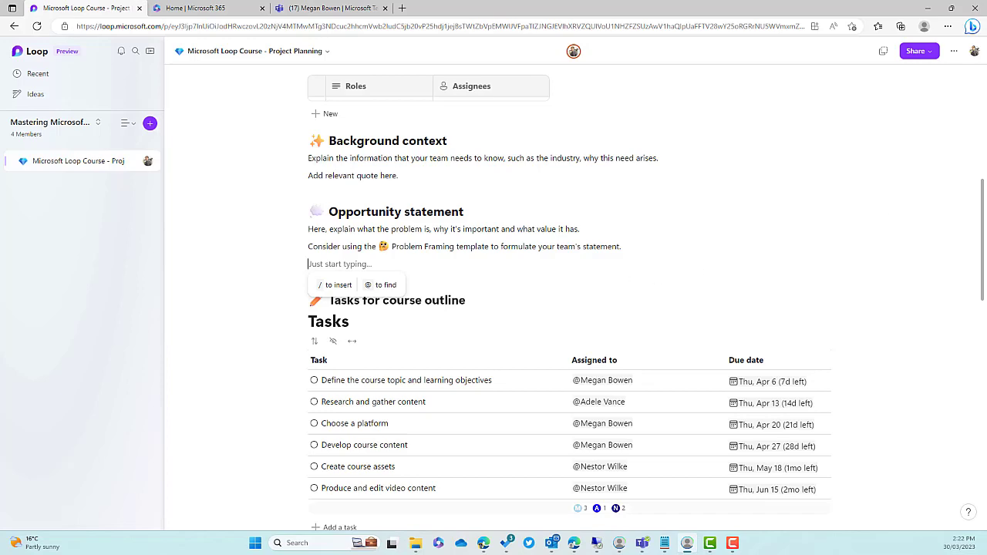
Switch back to the remote Planner session, reload the linked course plan and check its board and charts views.
click(597, 543)
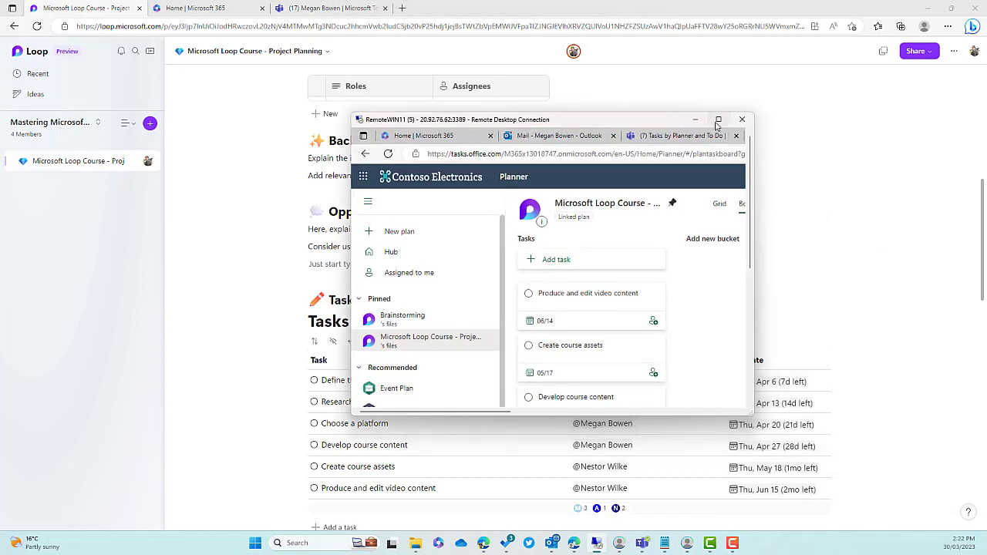
click(718, 119)
click(37, 27)
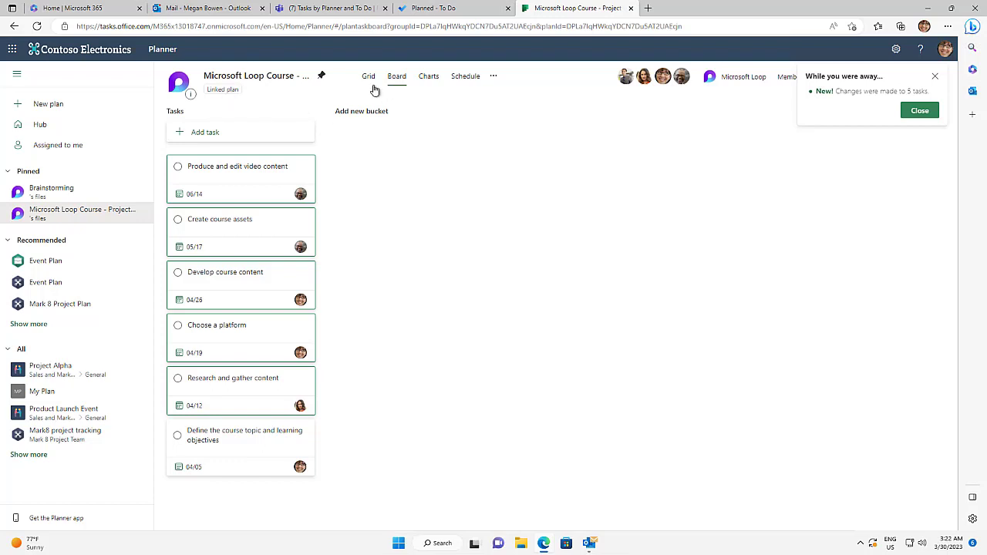
click(442, 78)
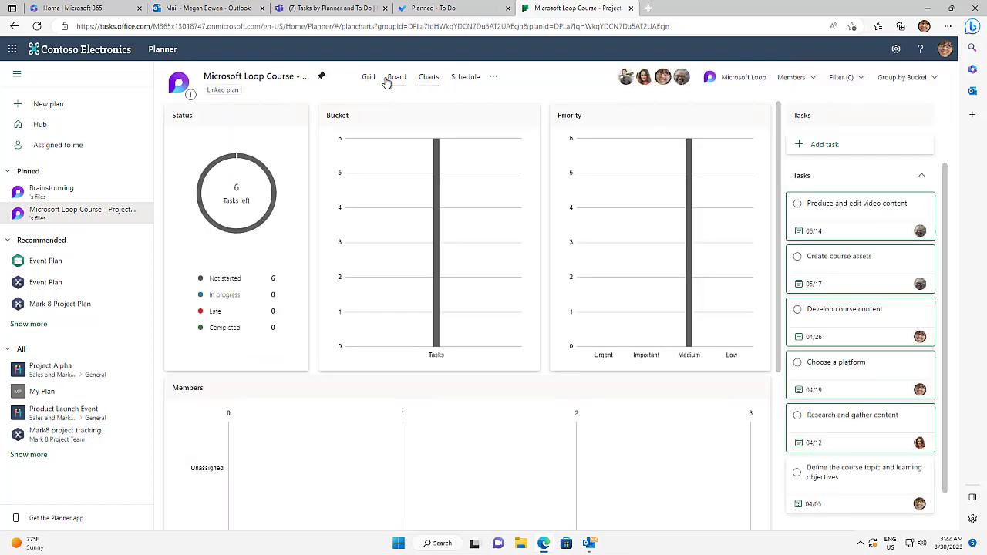
click(394, 79)
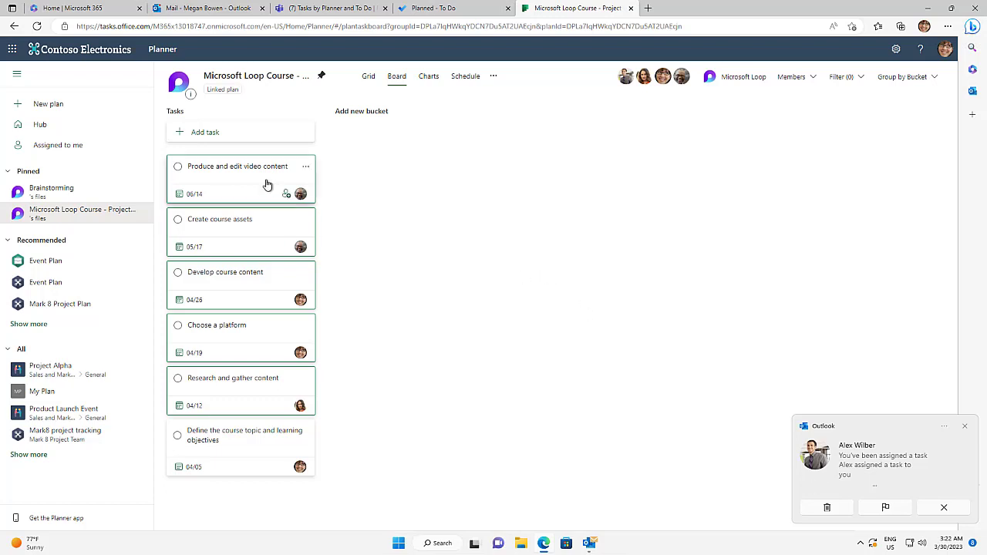
Mark "Define the course topic and learning objectives" complete in the Planner plan and return to the Loop page to check its task list.
click(231, 445)
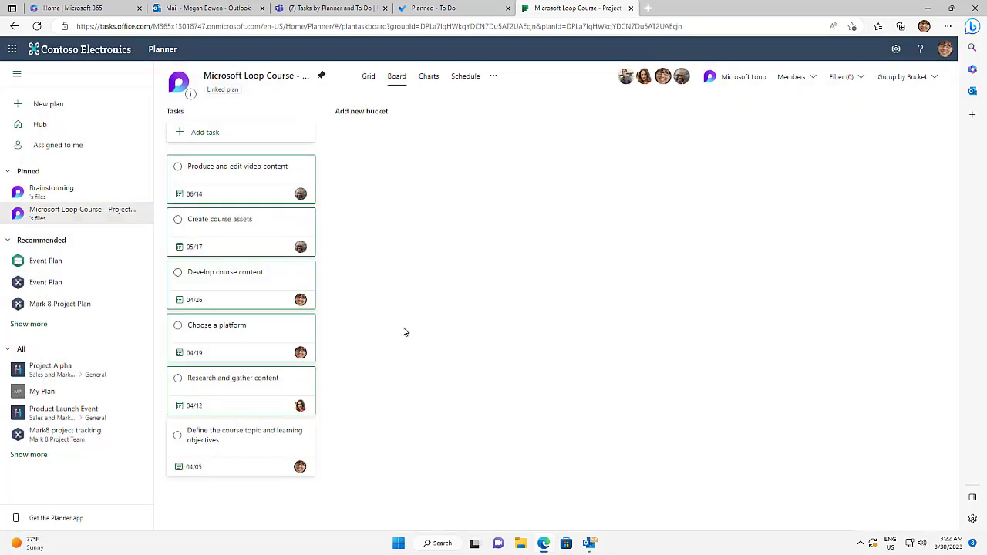
click(665, 59)
click(178, 436)
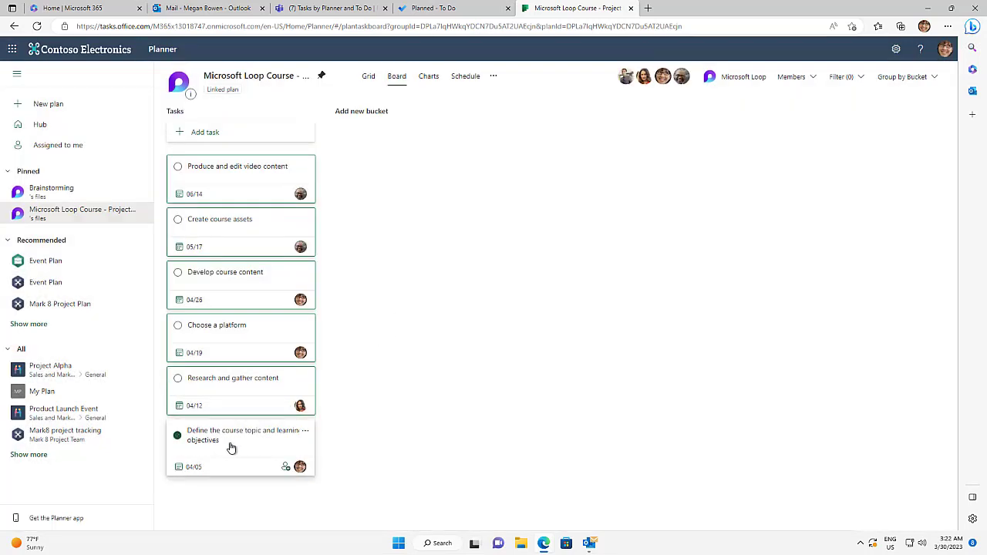
click(617, 7)
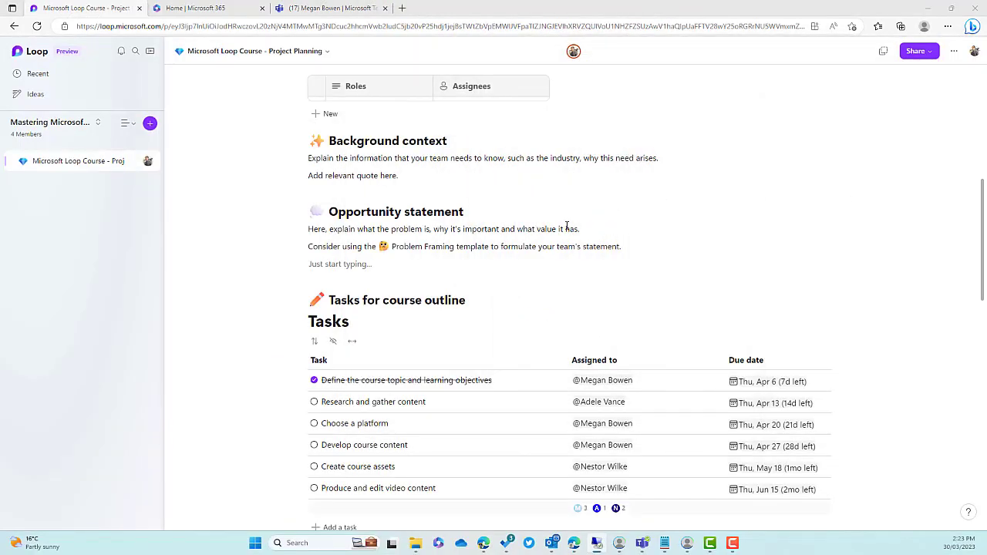
scroll(567, 228, down, 3)
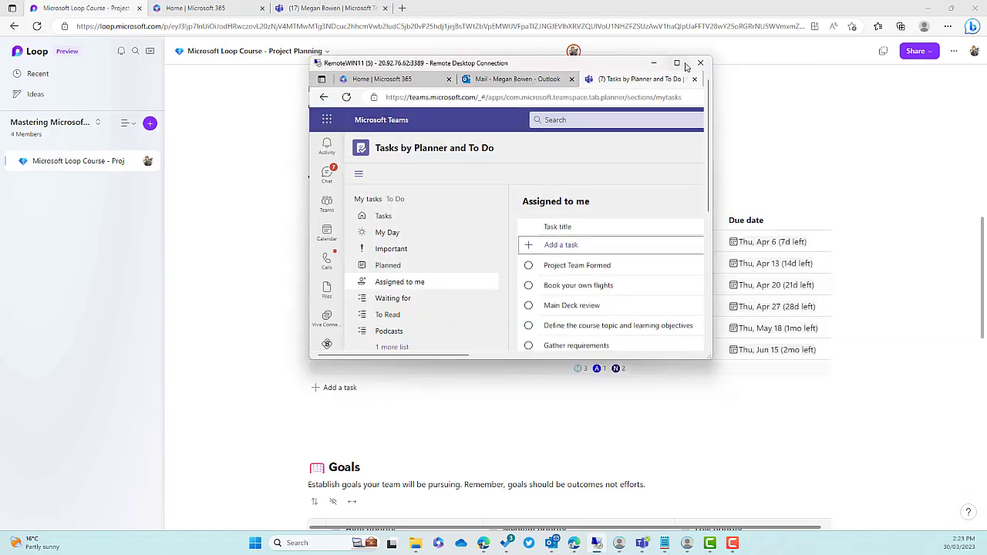
Switch to Tasks in Teams in the remote session, mark "Choose a platform" complete and check it in the Loop task list.
click(682, 64)
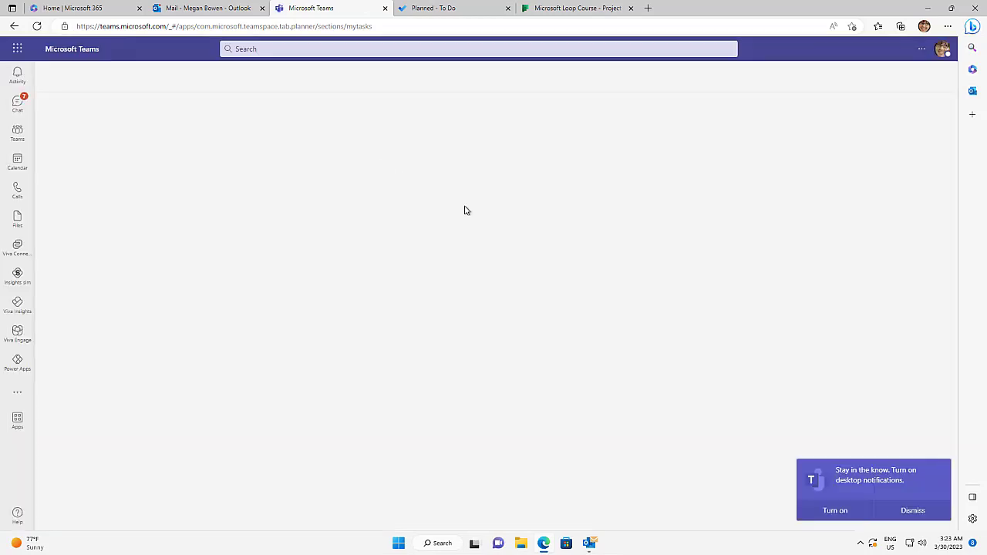
click(916, 515)
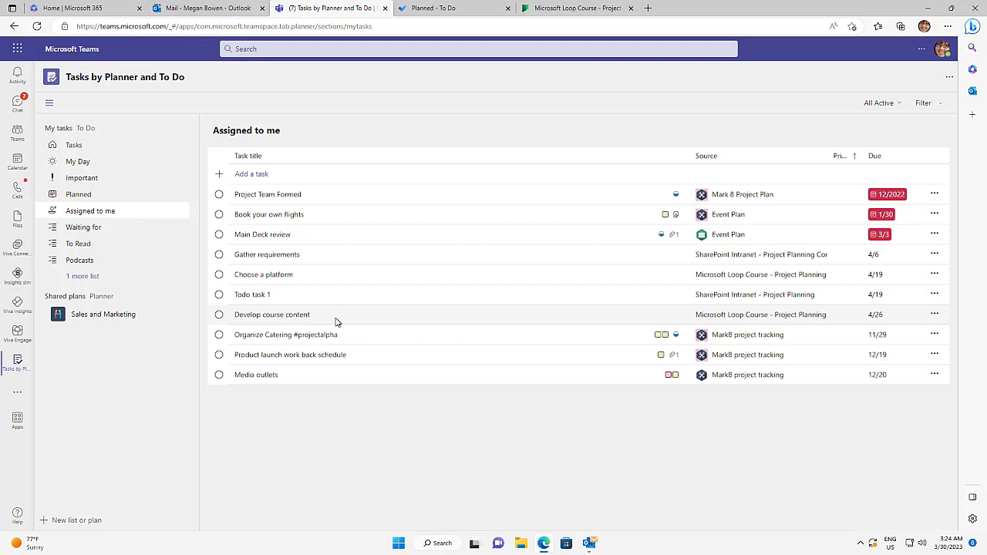
click(219, 274)
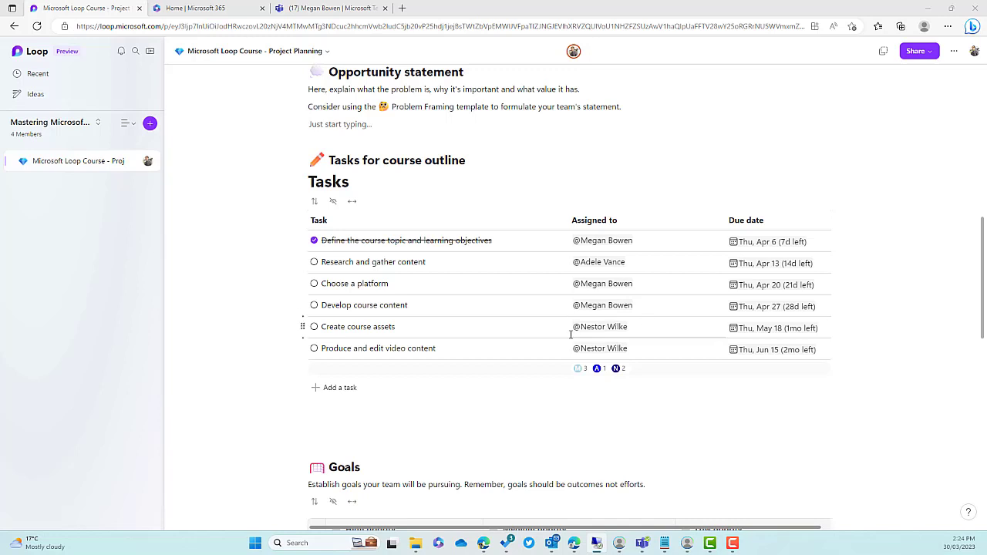
click(314, 284)
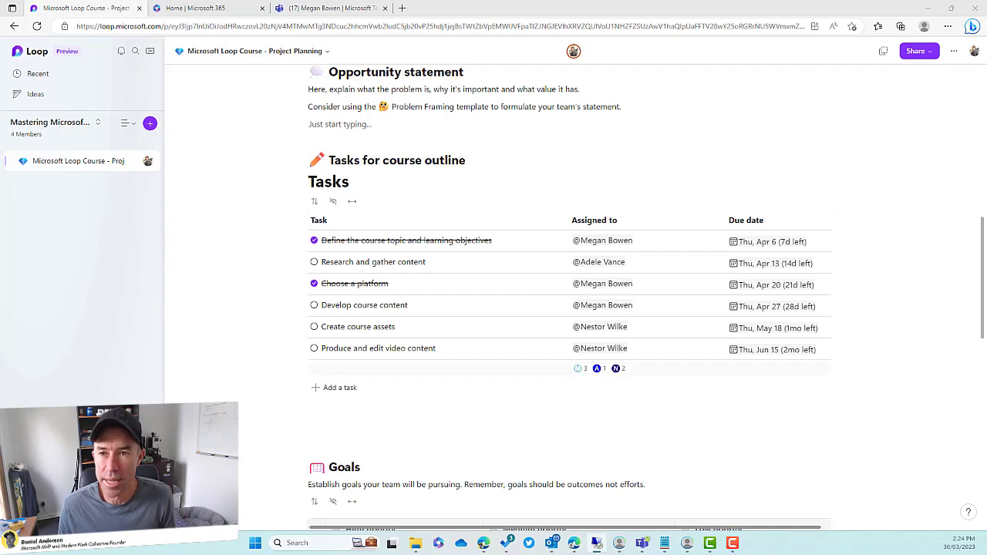
Switch to To Do, mark the assigned "Develop course content" task complete and return to the Loop page to check it.
key(alt+Tab)
click(734, 116)
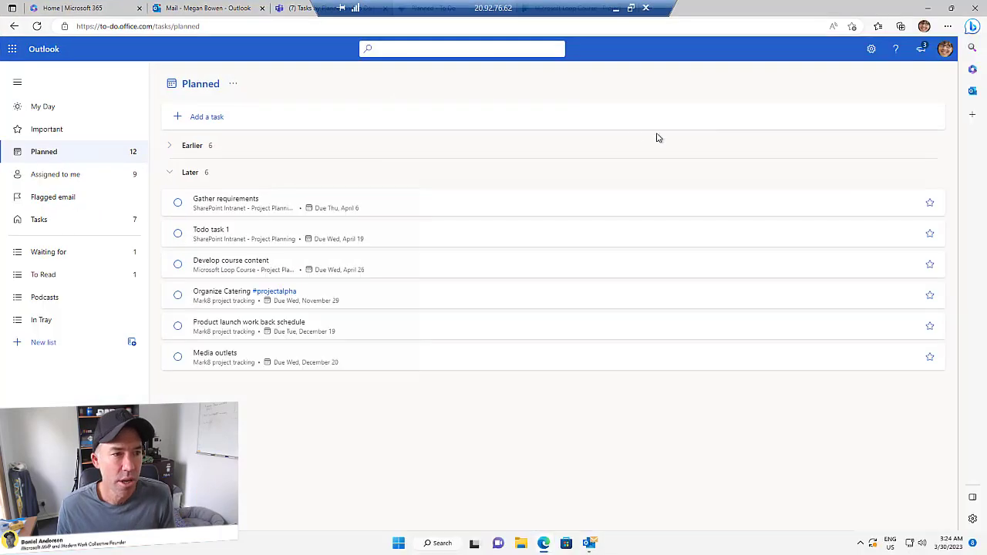
click(61, 176)
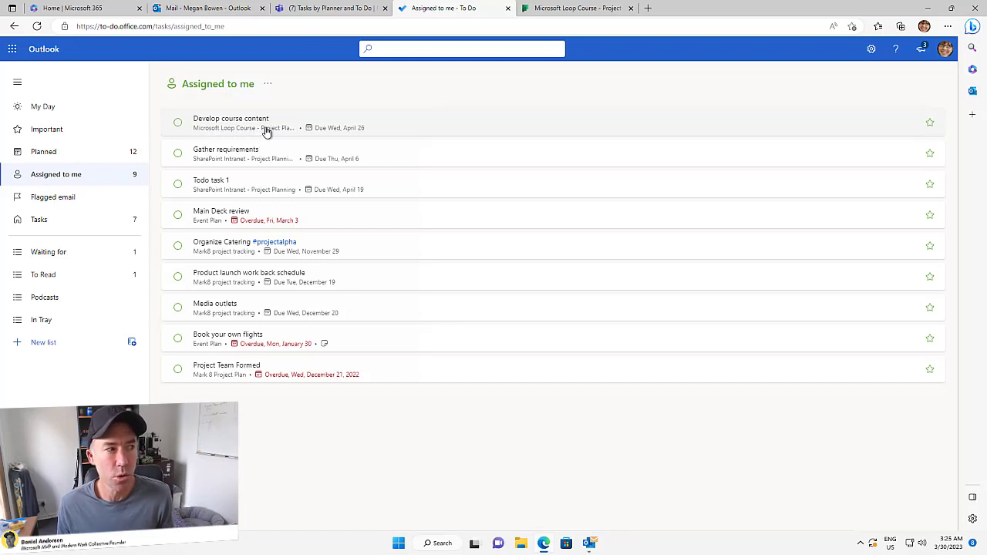
click(409, 129)
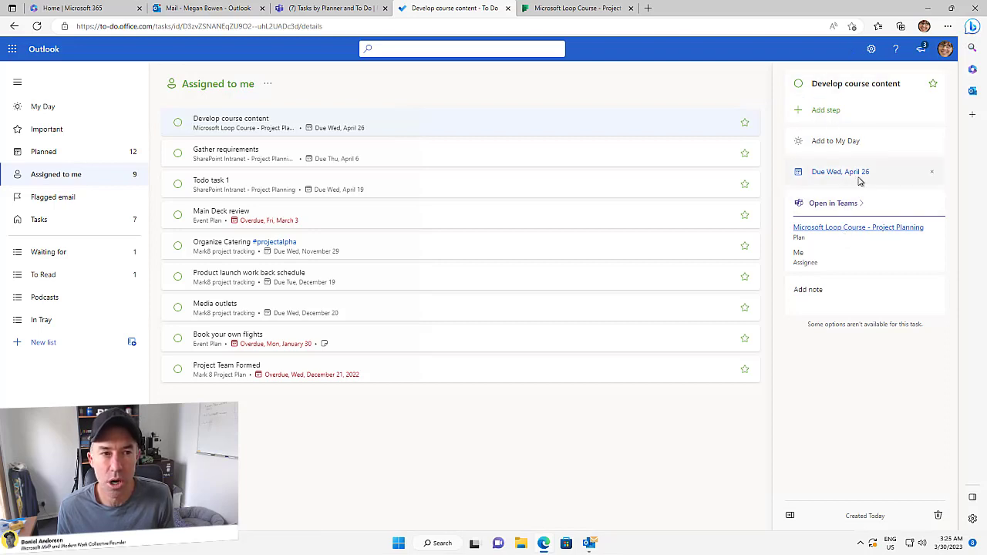
click(799, 83)
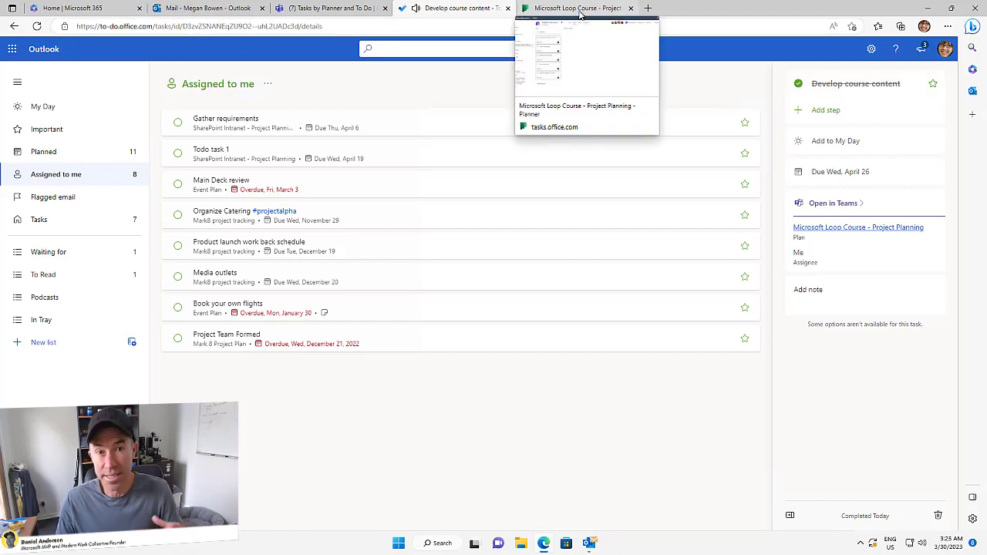
mouse_move(545, 13)
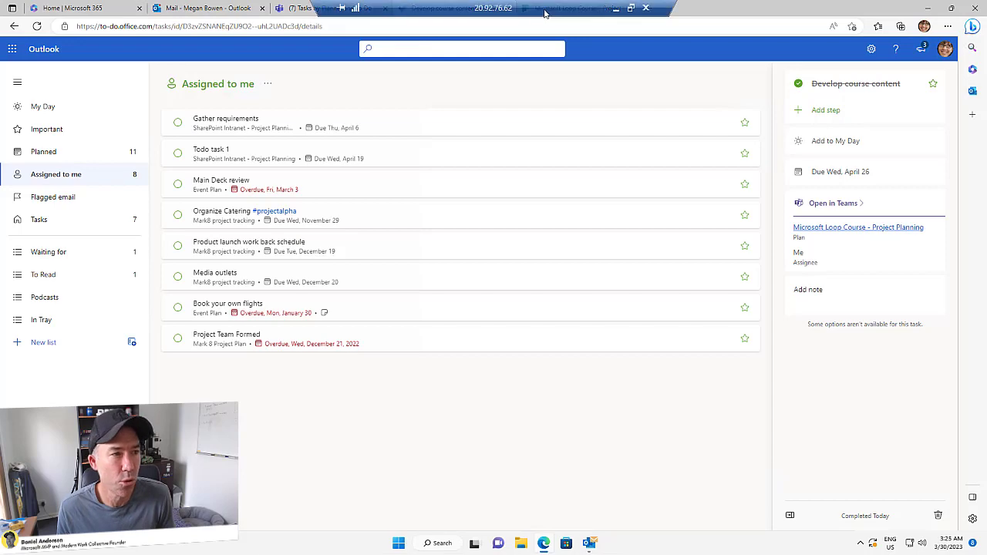
click(616, 8)
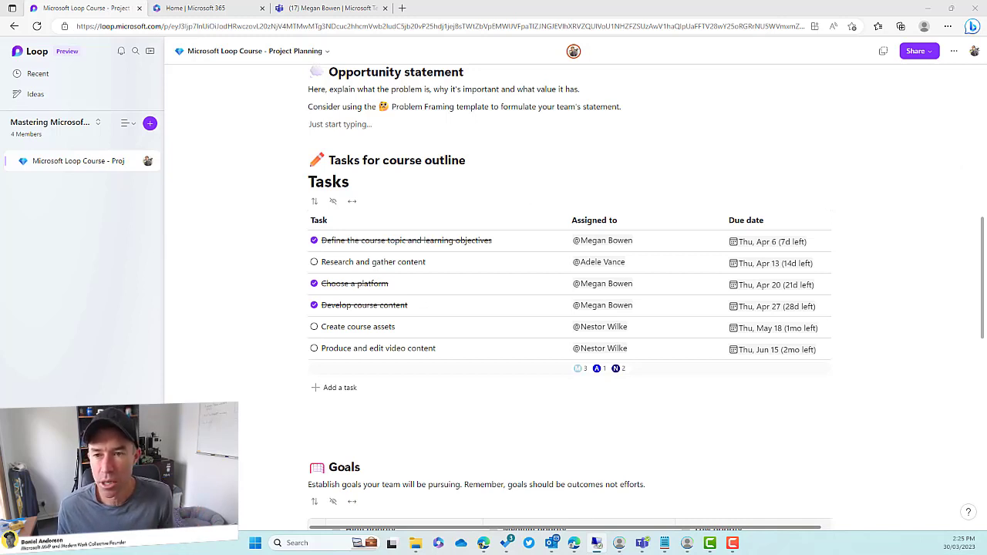
Switch back to the remote Planner session, reload the course plan and expand its completed tasks.
click(596, 543)
drag(887, 185, 699, 185)
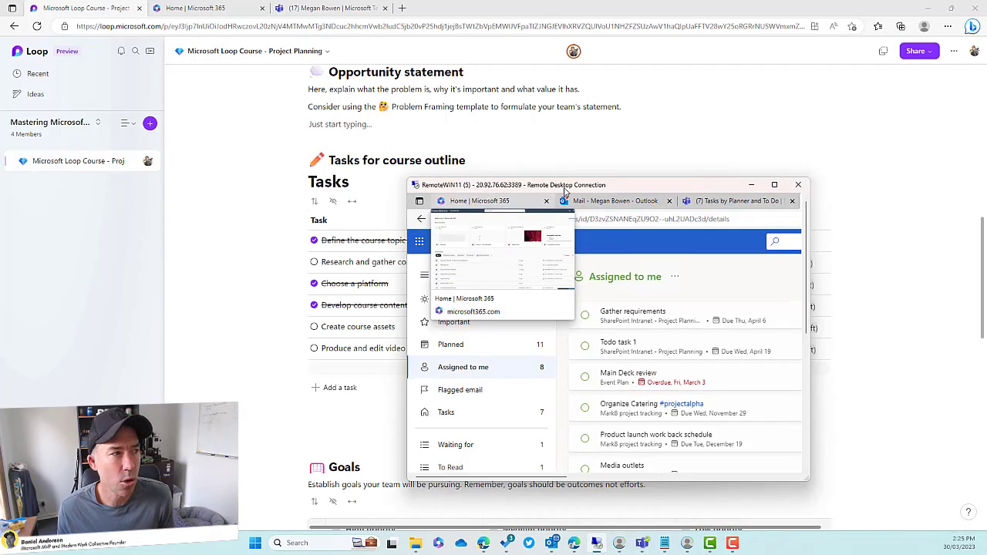
click(775, 185)
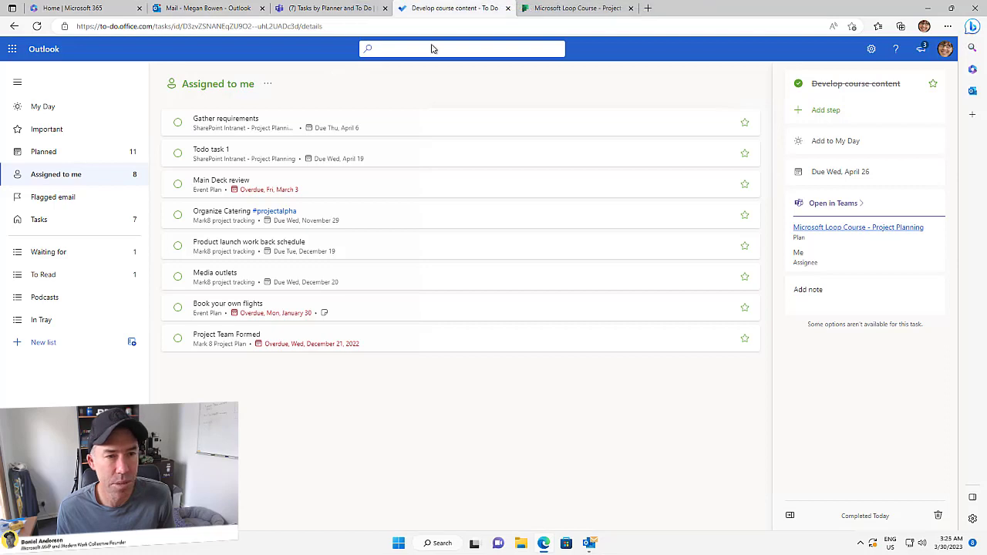
click(557, 7)
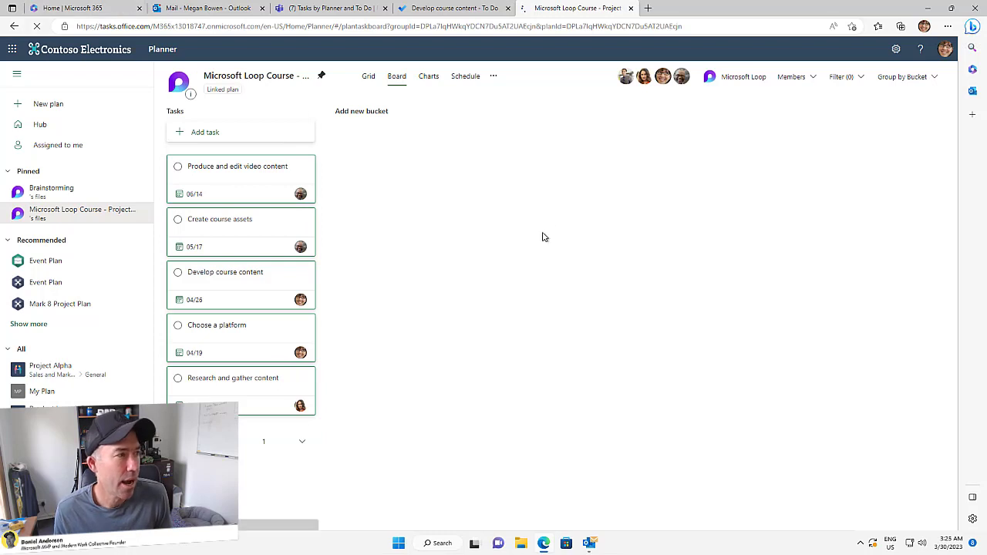
click(37, 25)
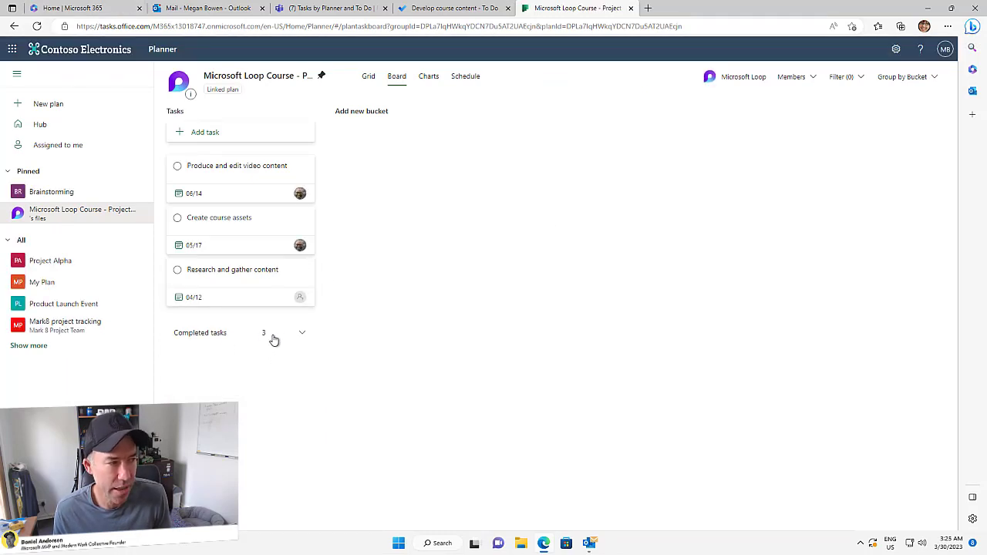
click(302, 334)
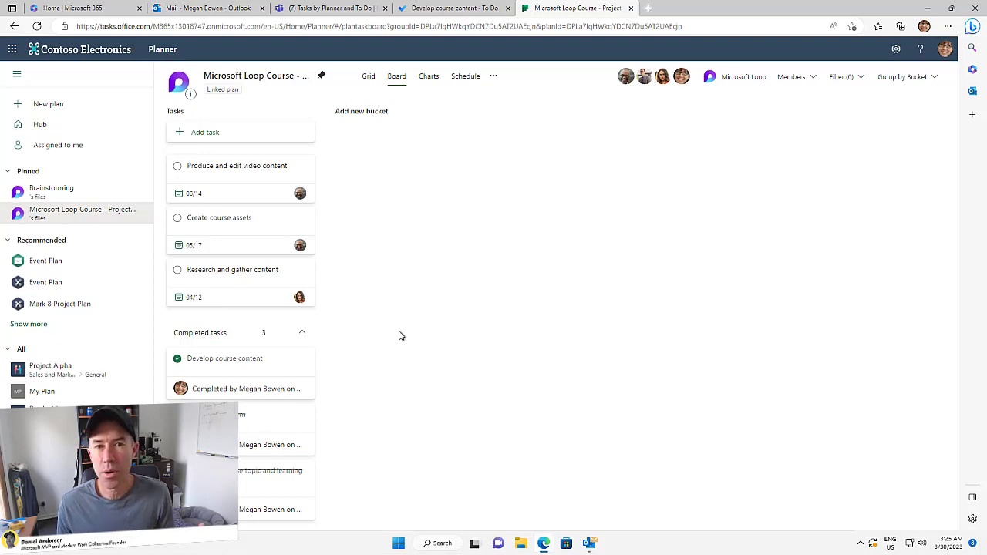
Add a bucket named "Information Architecture" to the course plan's board.
click(366, 115)
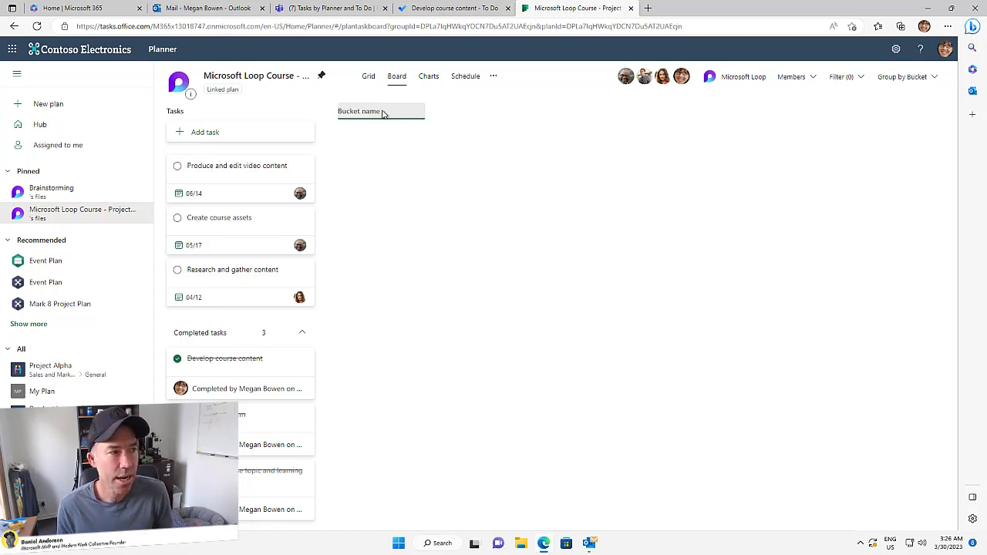
text(Information)
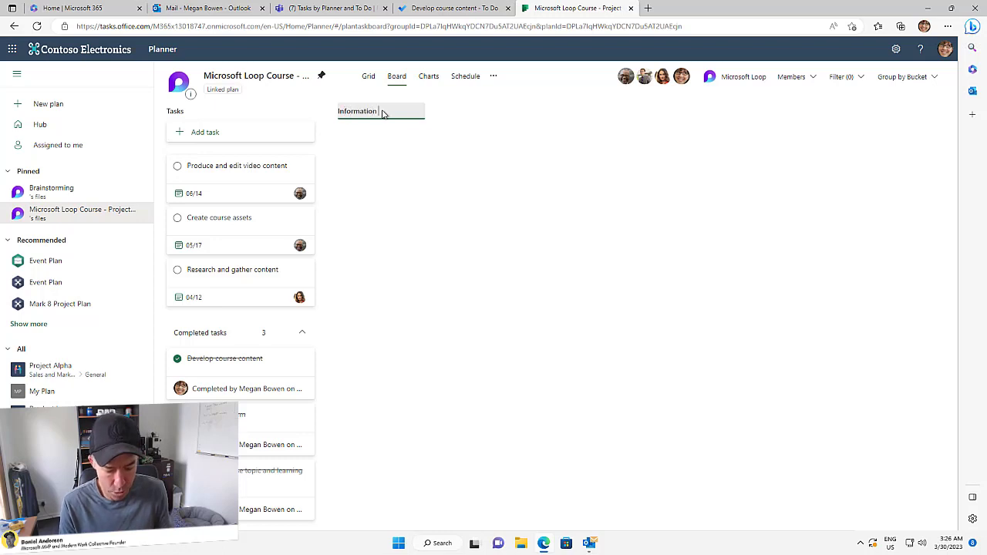
text( /rchitecture)
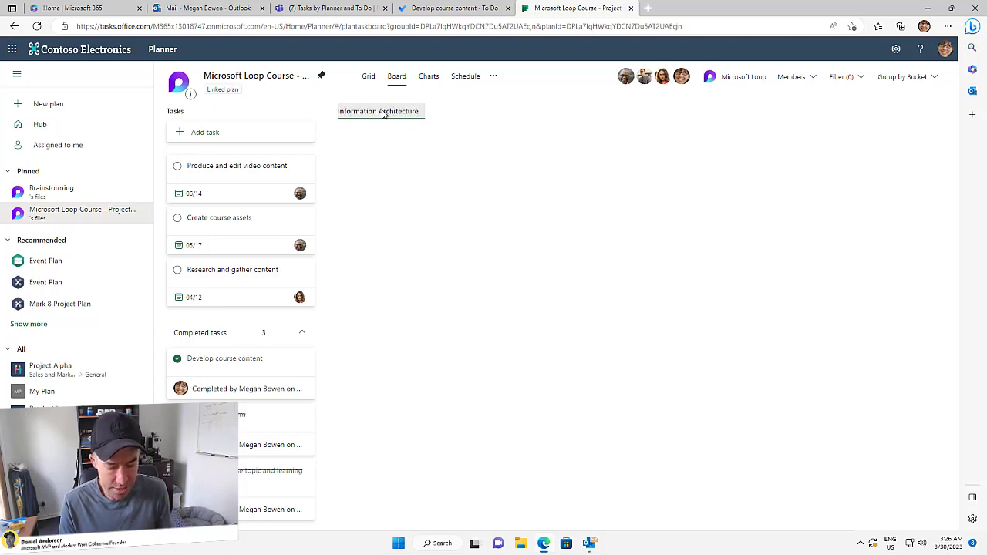
key(Return)
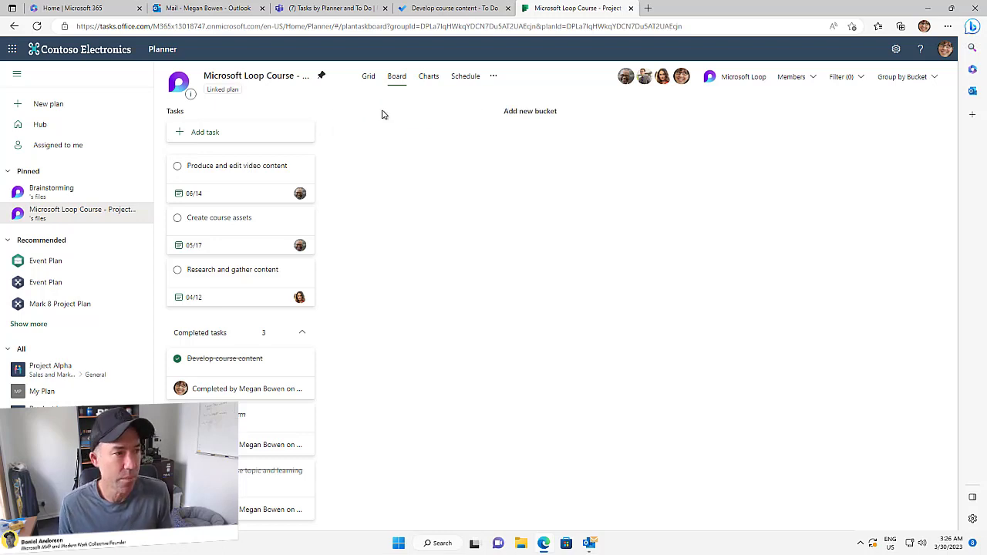
Add a "Gather IA" task to the Information Architecture bucket, due 03/31 and assigned to a suggested plan member.
click(347, 132)
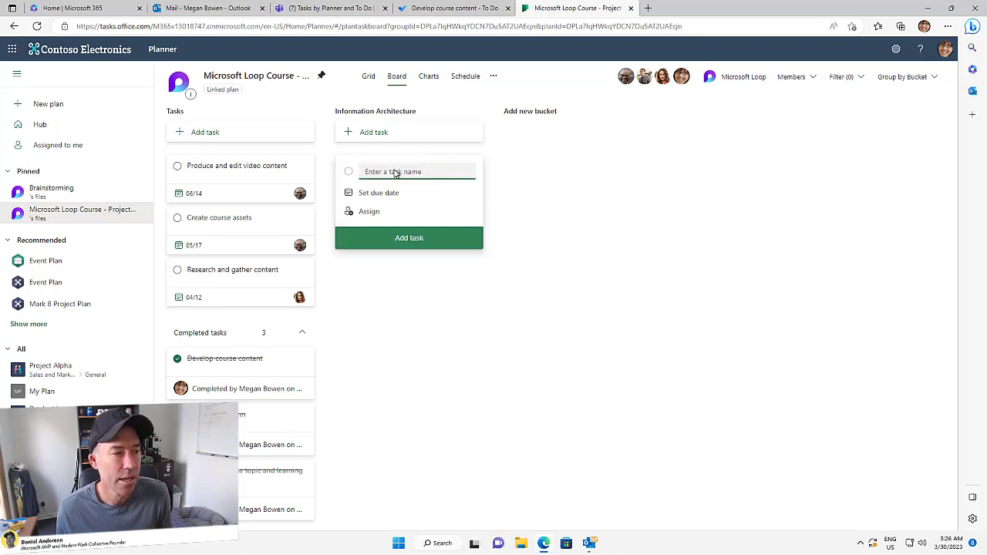
text(Gather)
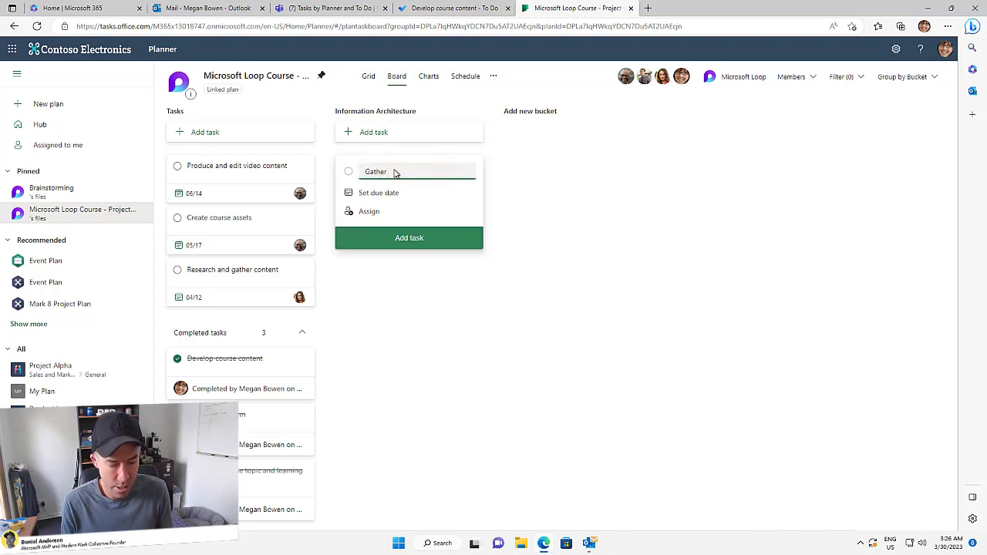
text( IA)
click(373, 194)
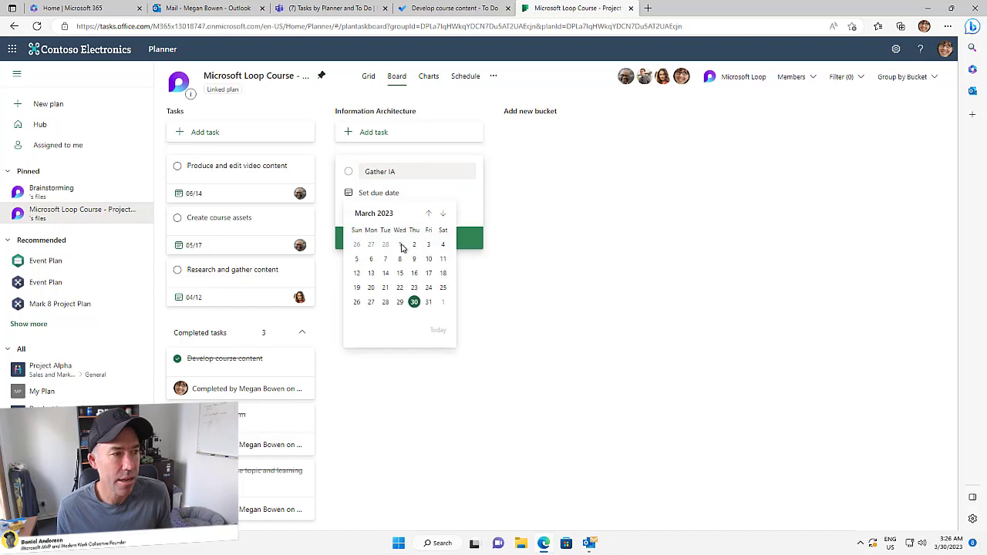
click(430, 302)
click(373, 211)
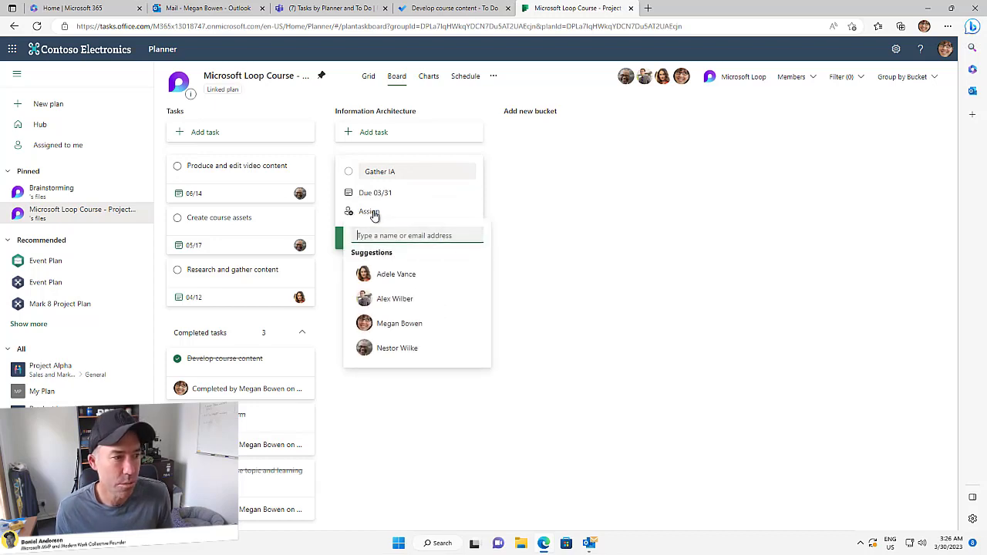
click(418, 306)
click(342, 250)
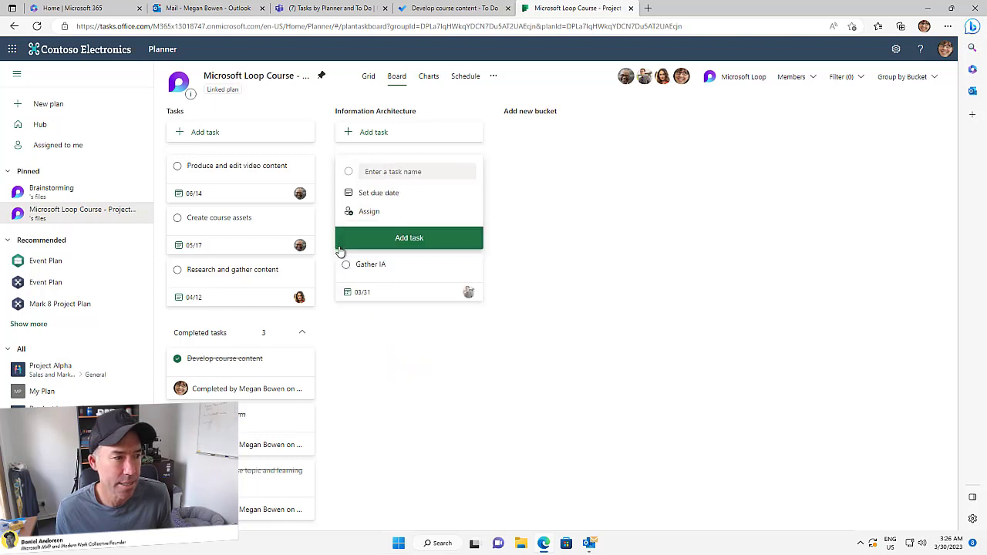
click(596, 242)
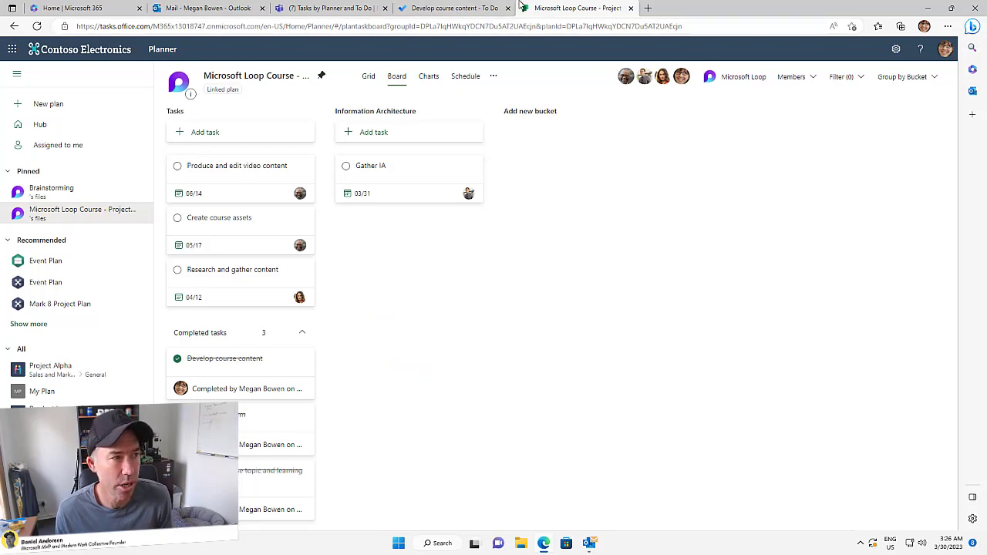
Return to the Loop page, insert a task list below the course outline tasks and title it "Gathering Content".
click(712, 8)
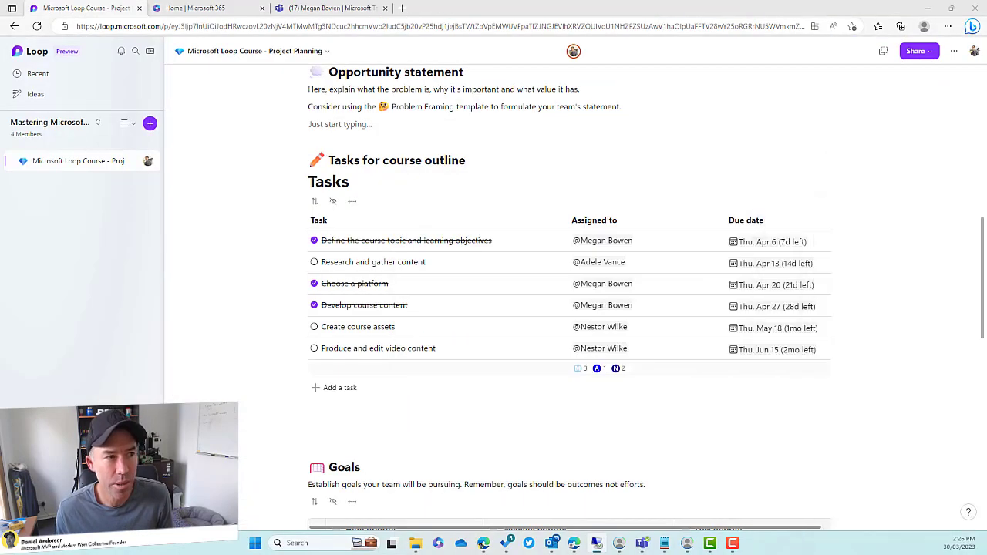
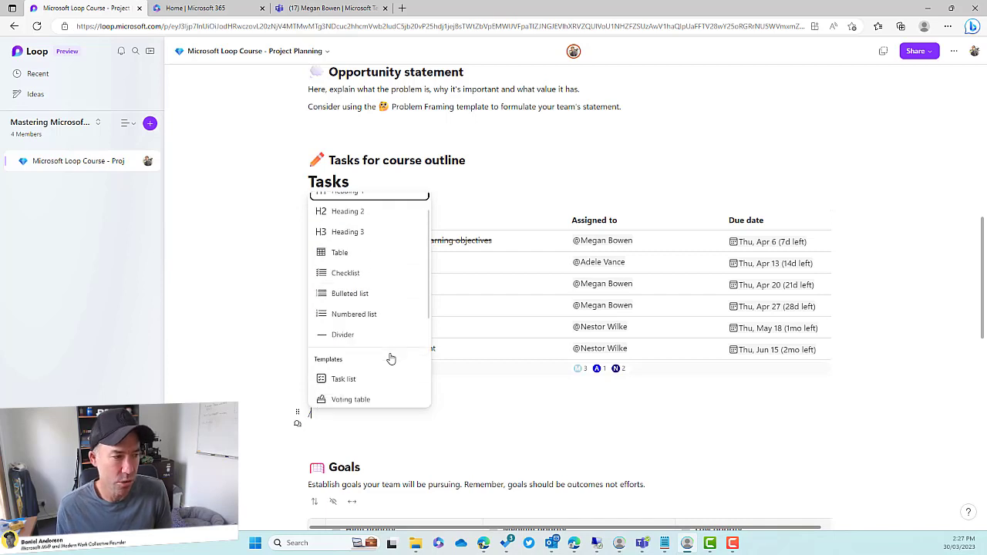
click(354, 383)
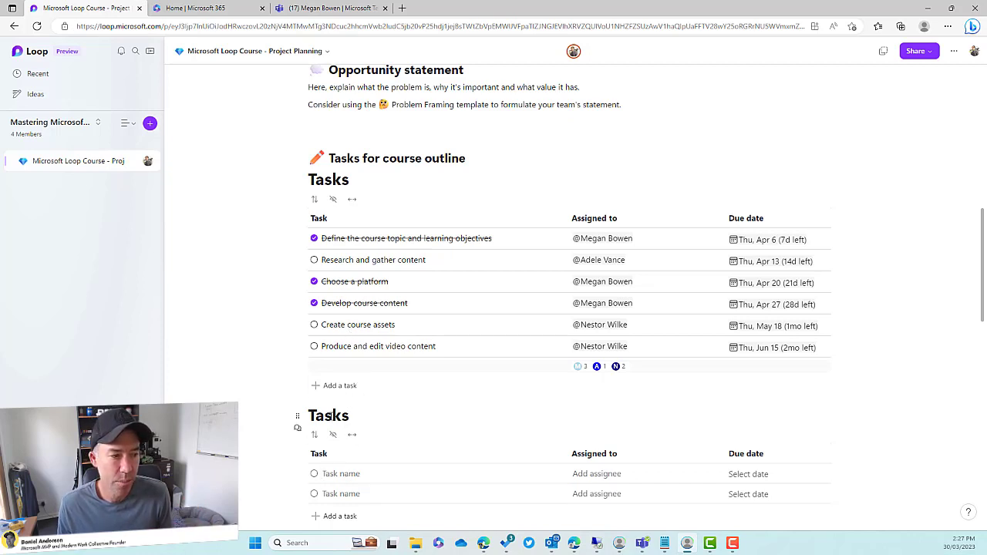
double_click(330, 417)
text(Gather)
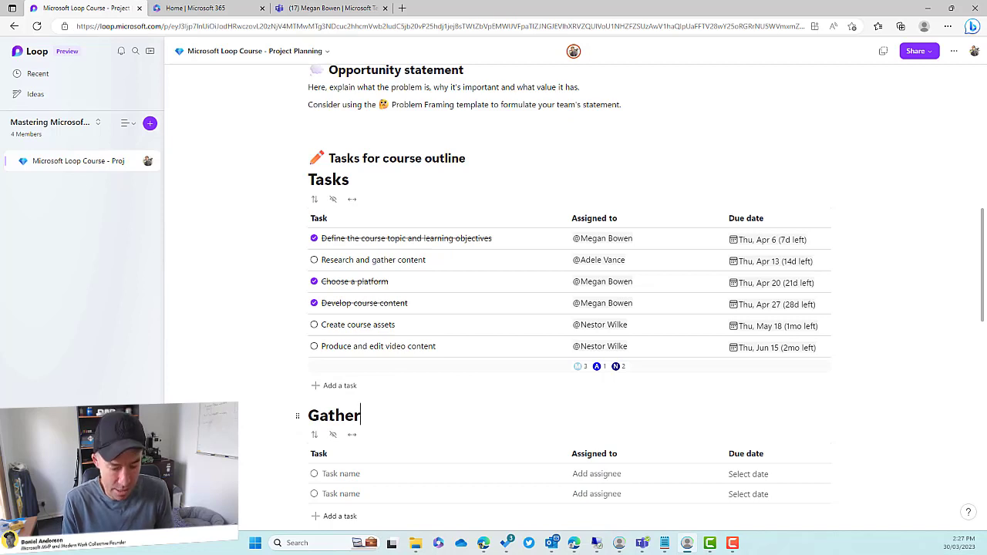
text(ing COnt)
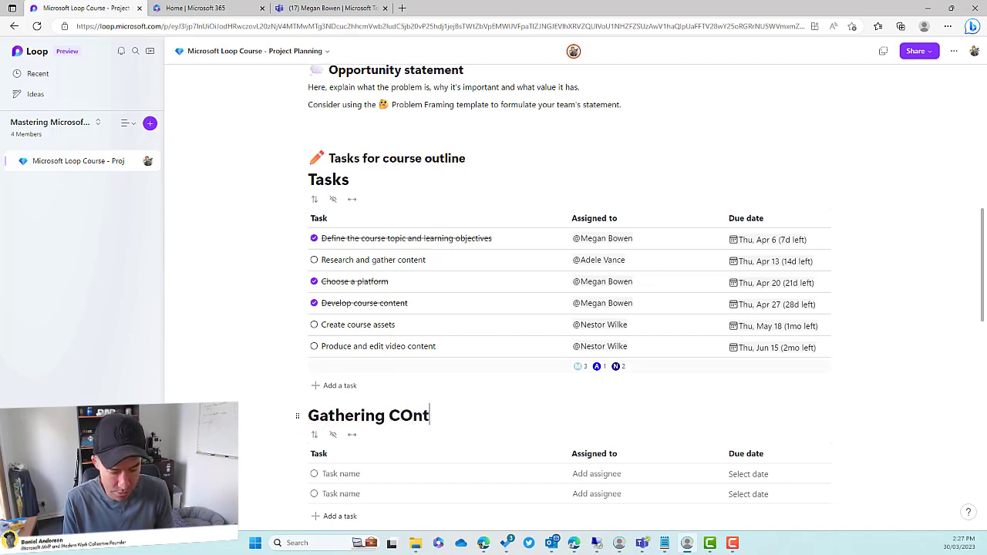
text(ent)
key(BackSpace)
key(BackSpace)
key(BackSpace)
key(BackSpace)
key(BackSpace)
key(BackSpace)
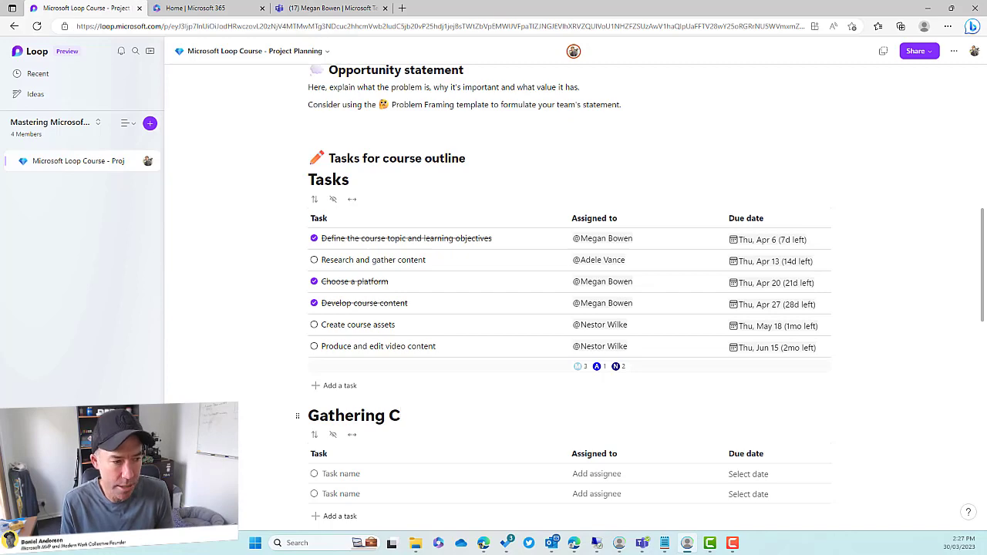
text(ontent)
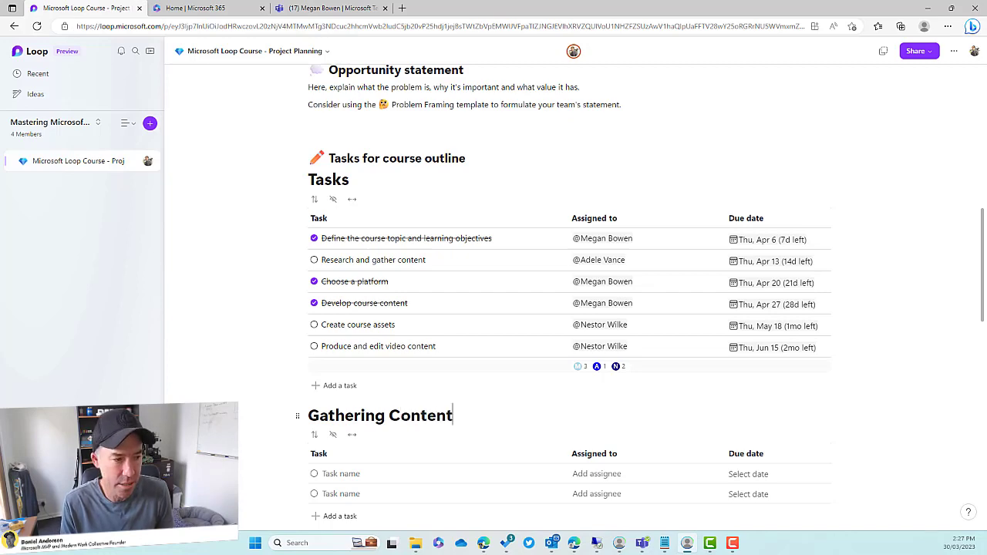
Add a "Research" task to the Gathering Content list, assigned to a suggested team member and due Thu, Apr 6.
scroll(352, 407, down, 3)
click(371, 336)
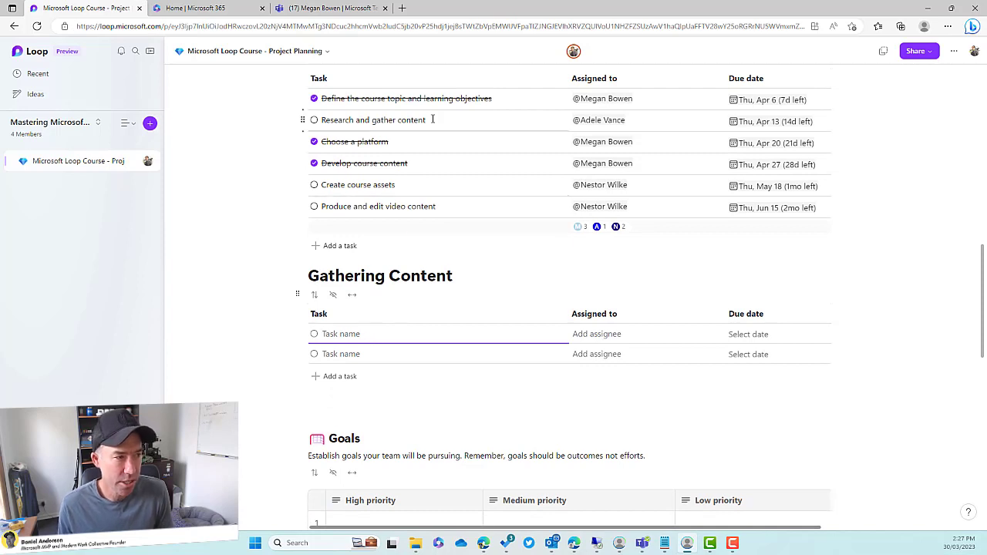
text(Research)
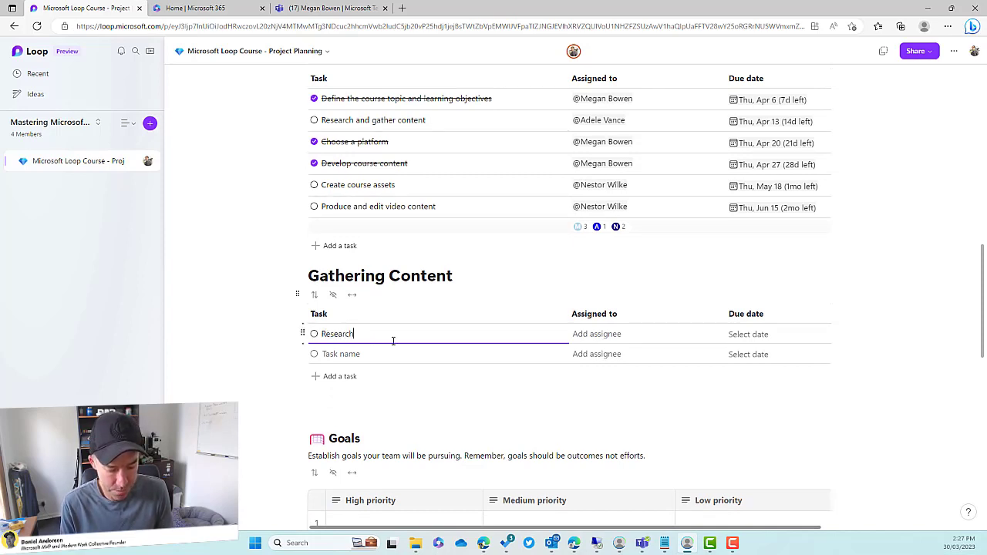
key(Tab)
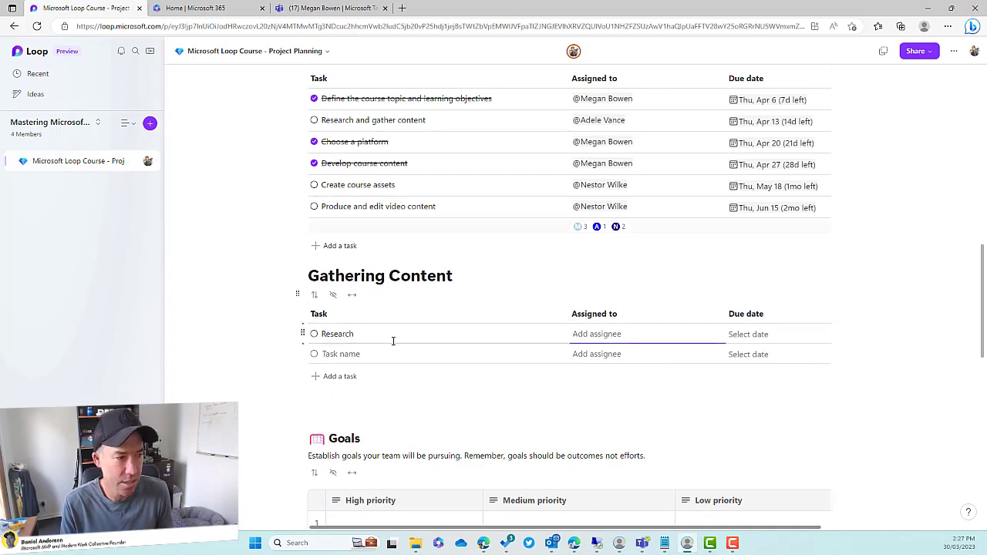
text(megan)
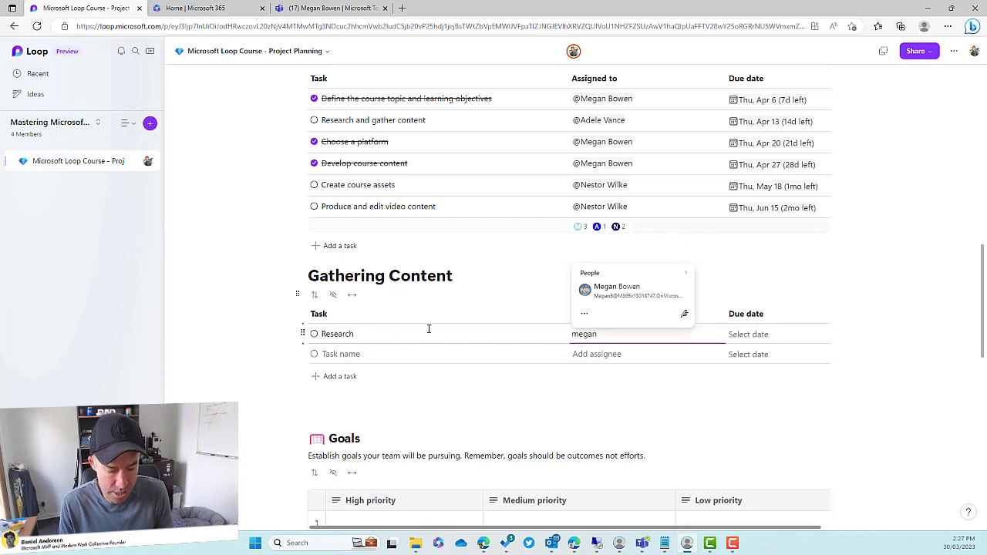
click(621, 295)
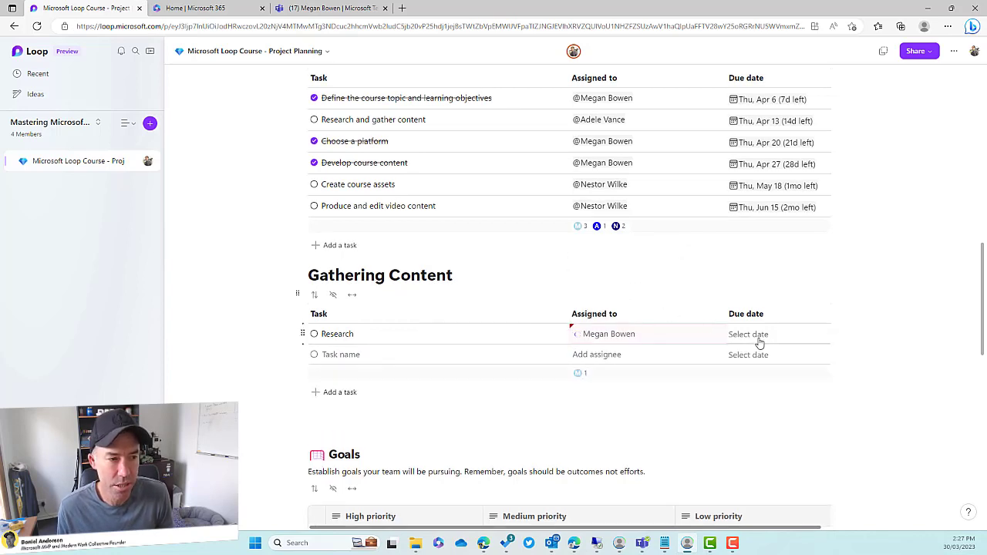
click(759, 340)
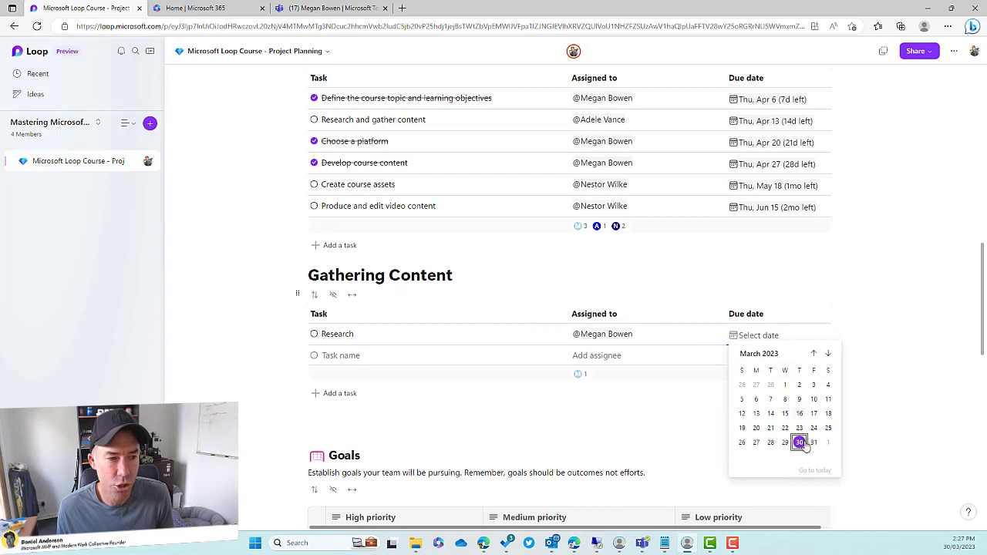
click(829, 354)
click(800, 400)
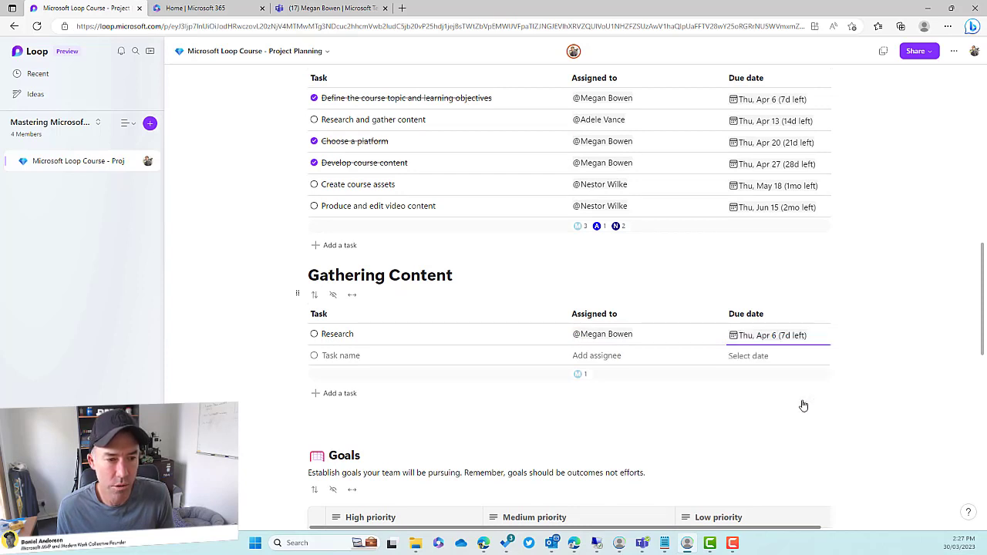
click(754, 412)
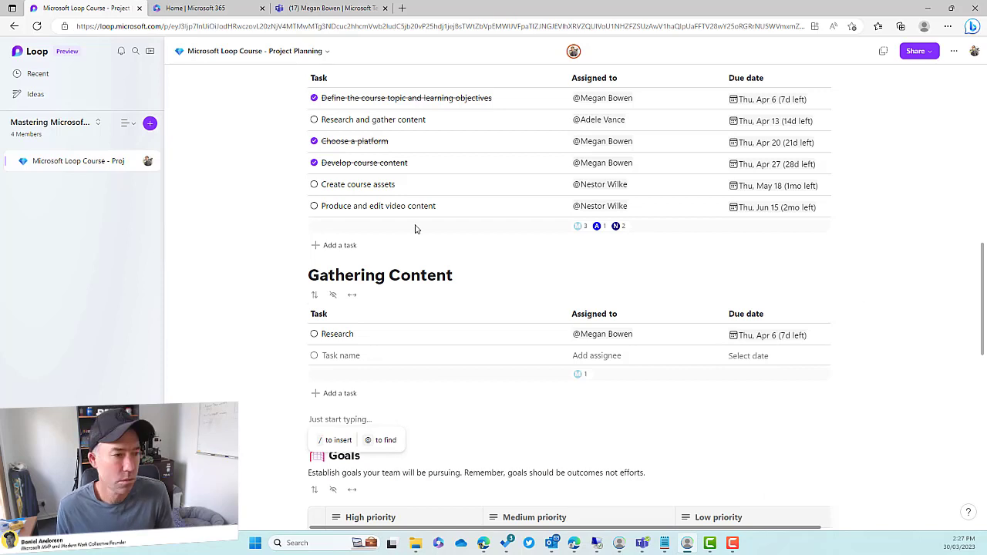
Show the remote Planner session in a resized window over the Loop page and compare the board with the task lists.
scroll(415, 229, up, 2)
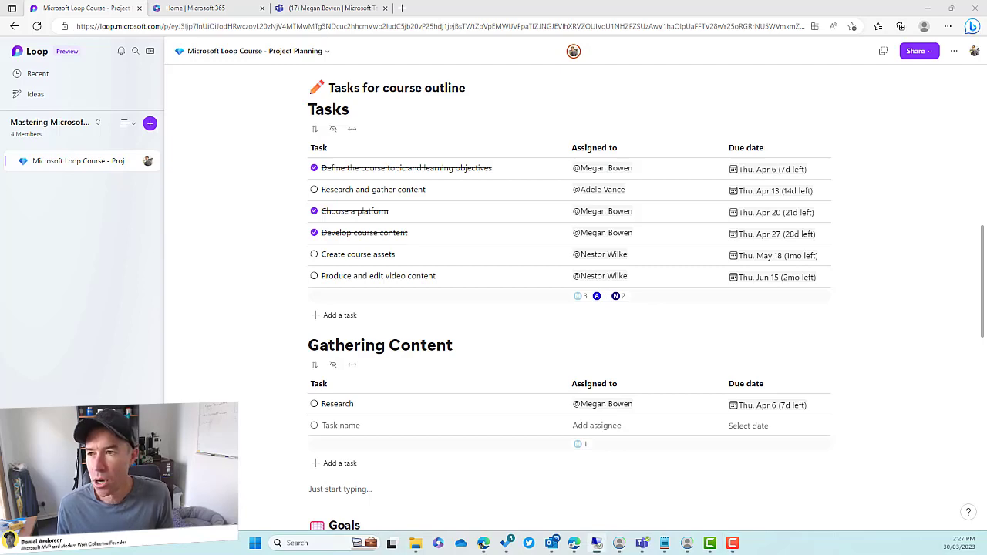
drag(986, 164, 663, 42)
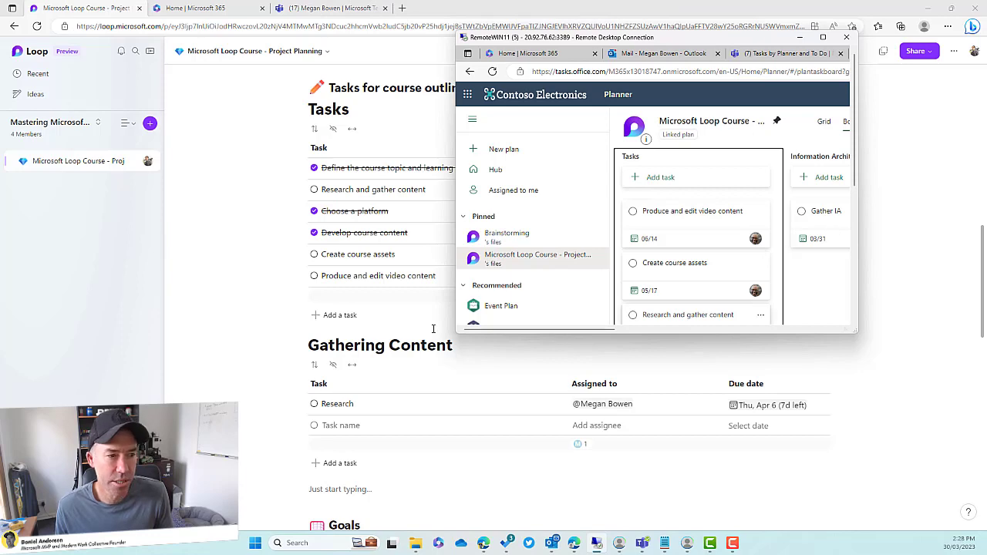
drag(455, 332, 156, 434)
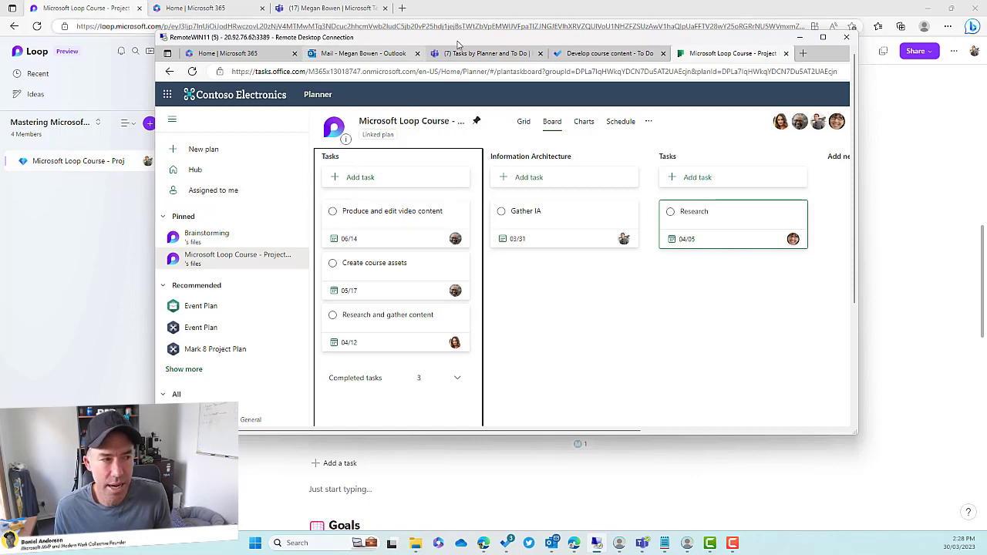
drag(458, 44, 583, 114)
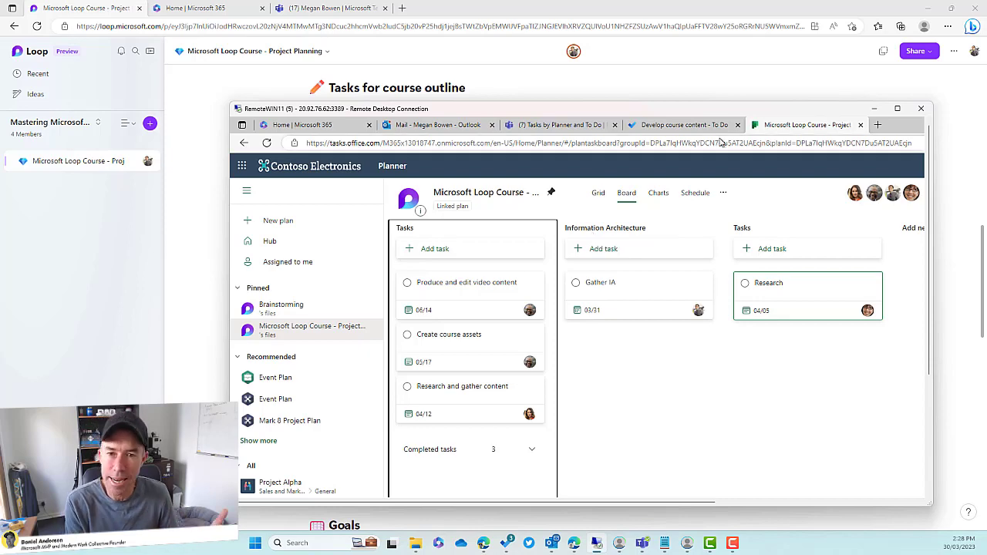
drag(646, 120, 663, 130)
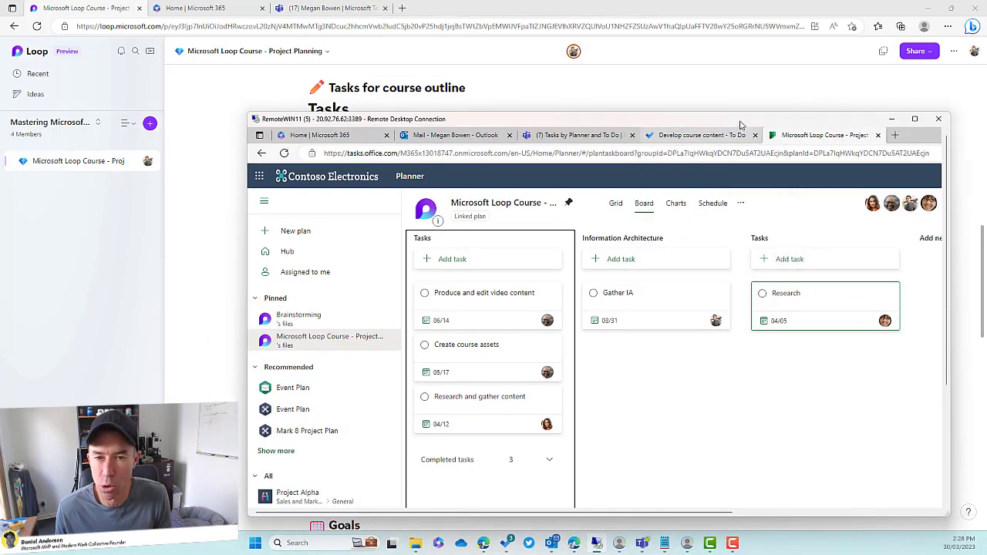
drag(741, 124, 836, 48)
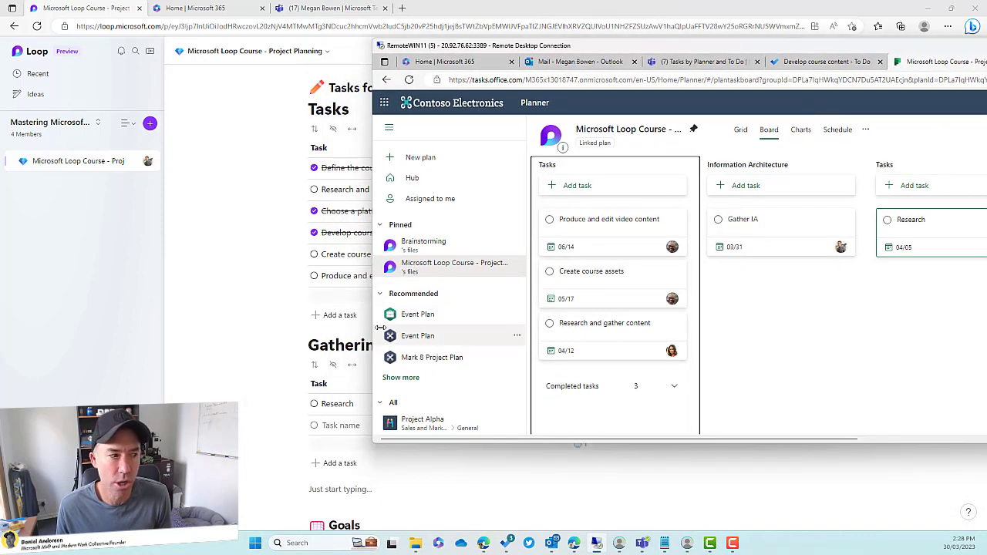
drag(532, 50, 648, 47)
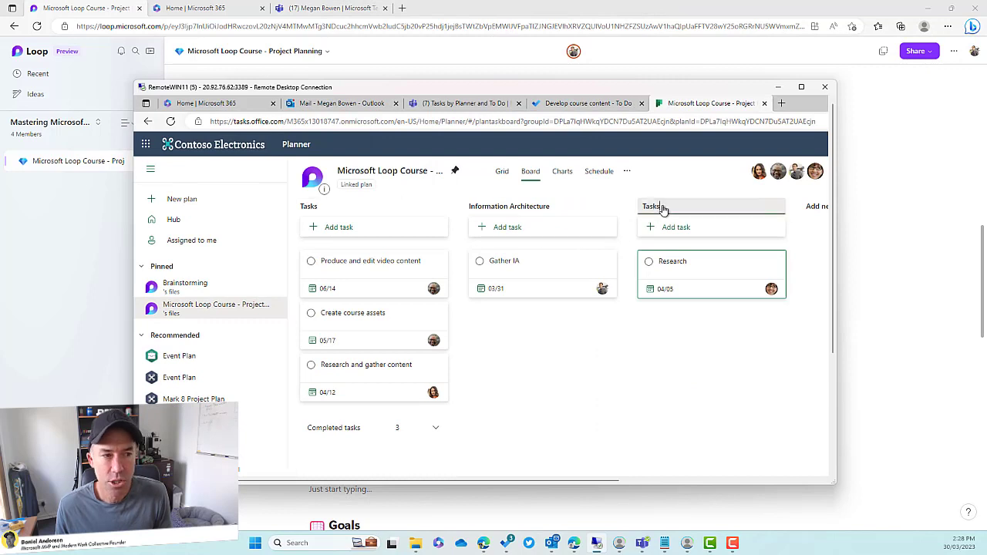
Rename the Planner bucket holding the Research task to "Gathering Content".
drag(663, 209, 639, 209)
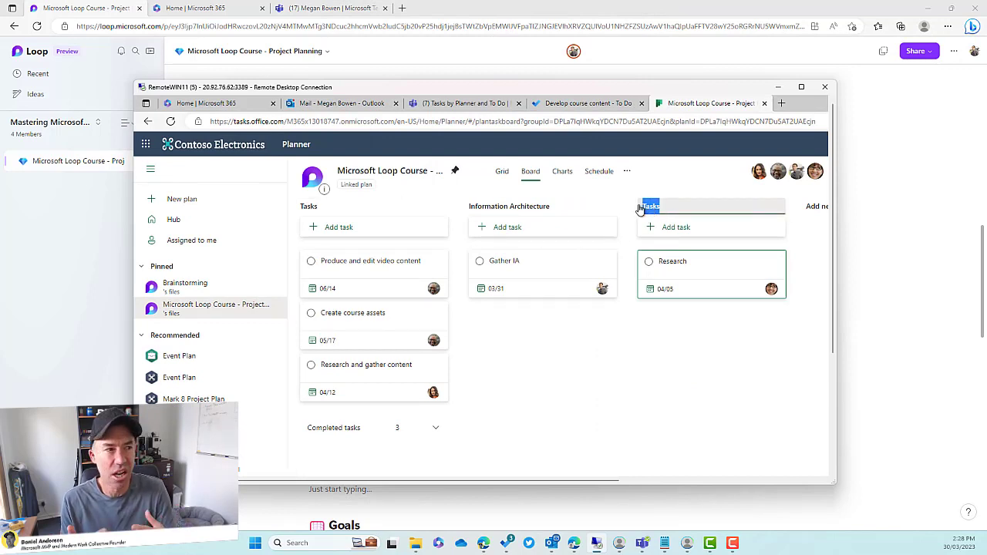
text(Gather)
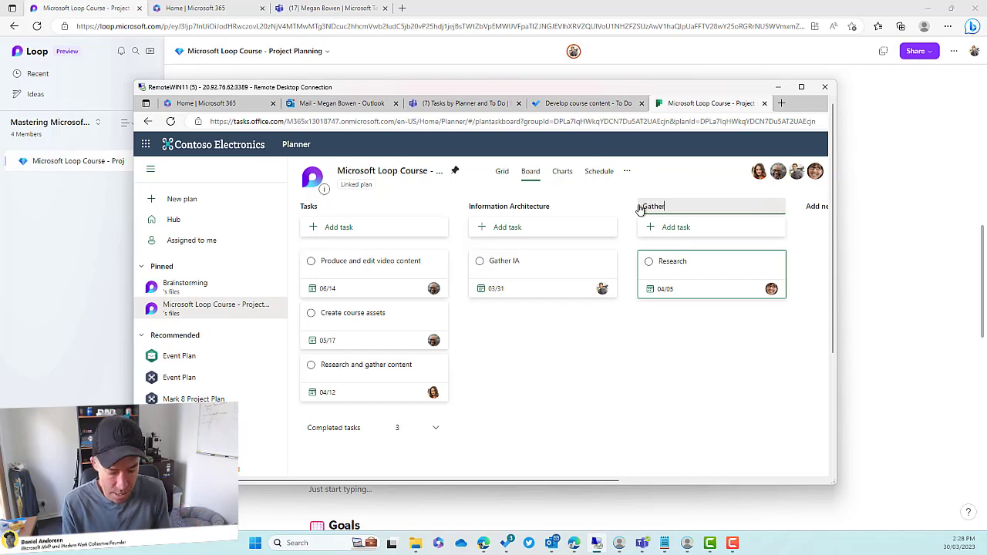
drag(709, 88, 563, 144)
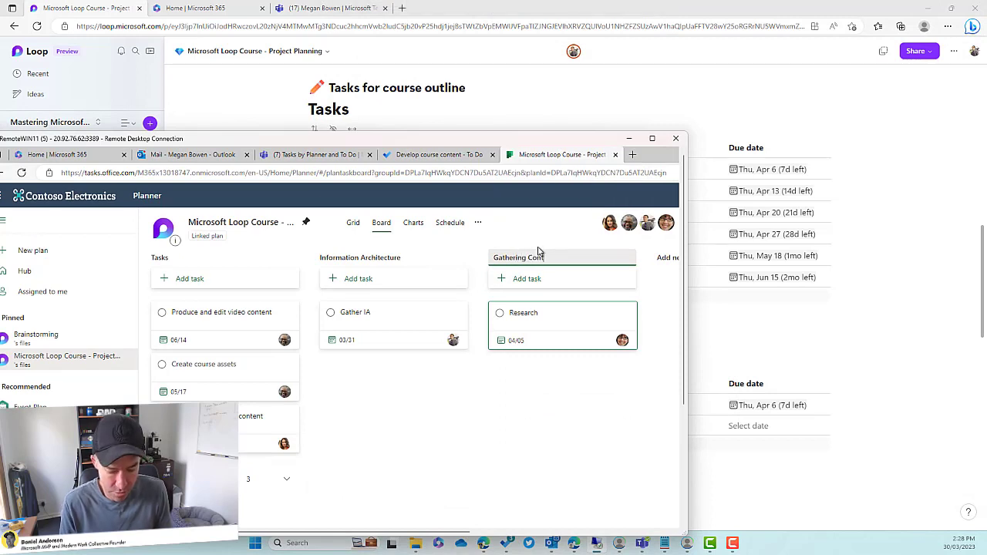
key(BackSpace)
key(BackSpace)
key(BackSpace)
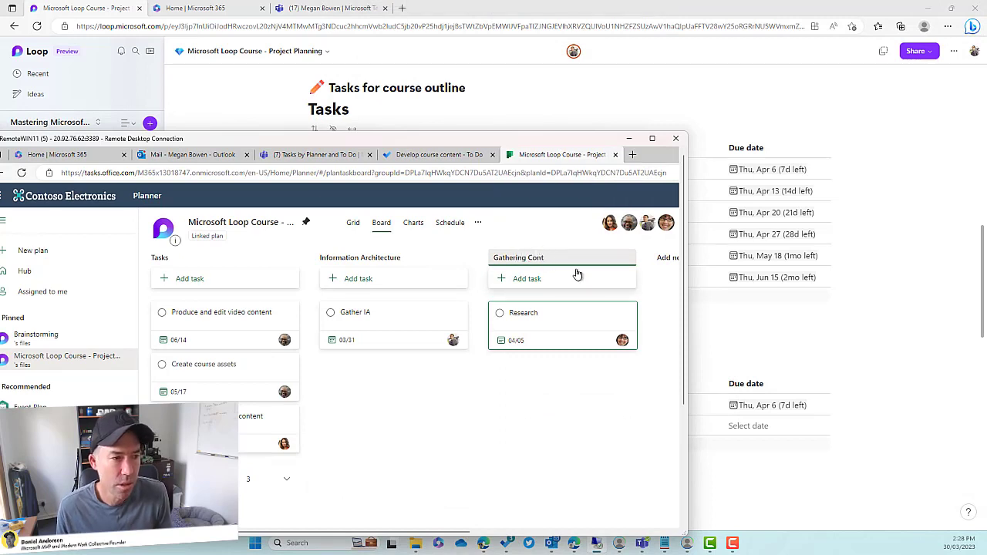
click(583, 430)
Delete the Information Architecture bucket from the plan's board.
drag(463, 142, 571, 127)
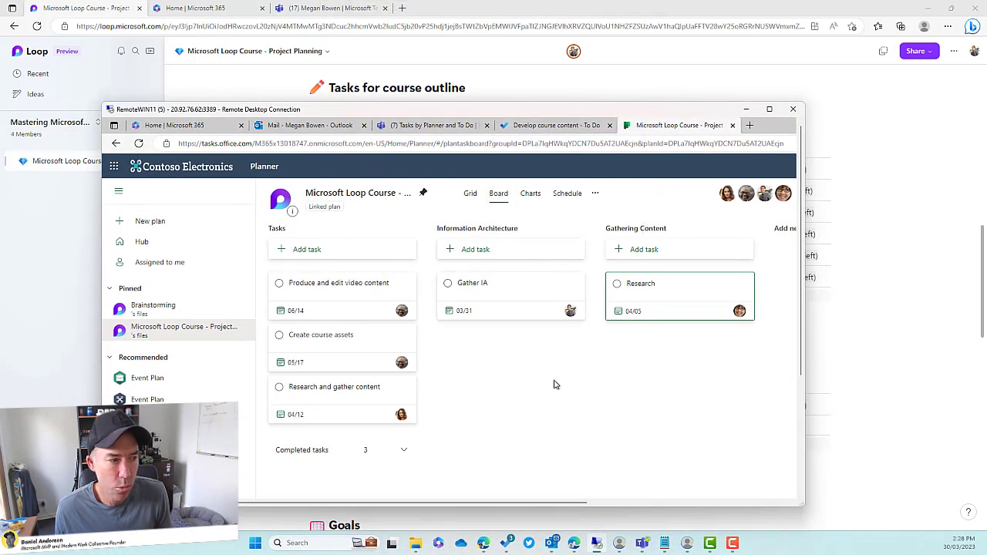
click(579, 233)
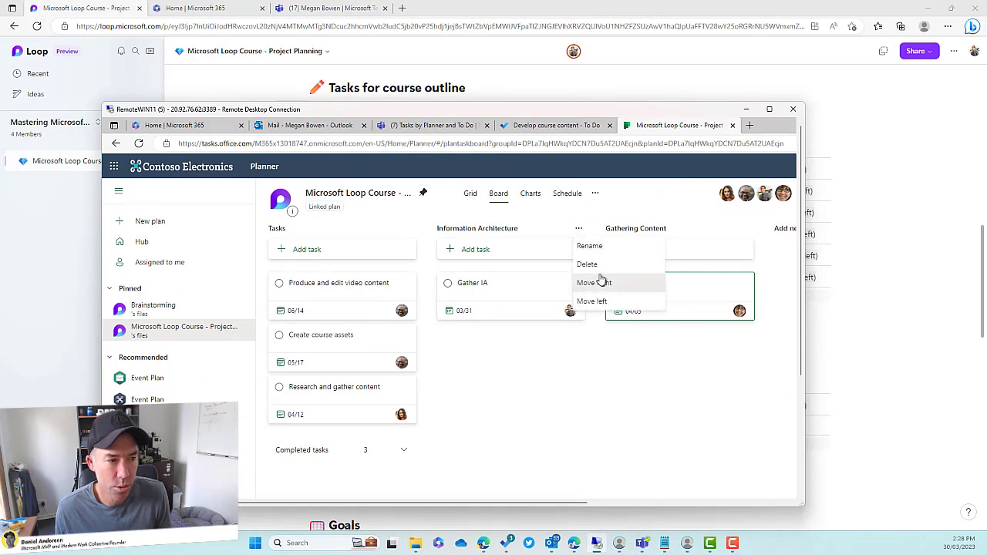
click(596, 264)
click(700, 423)
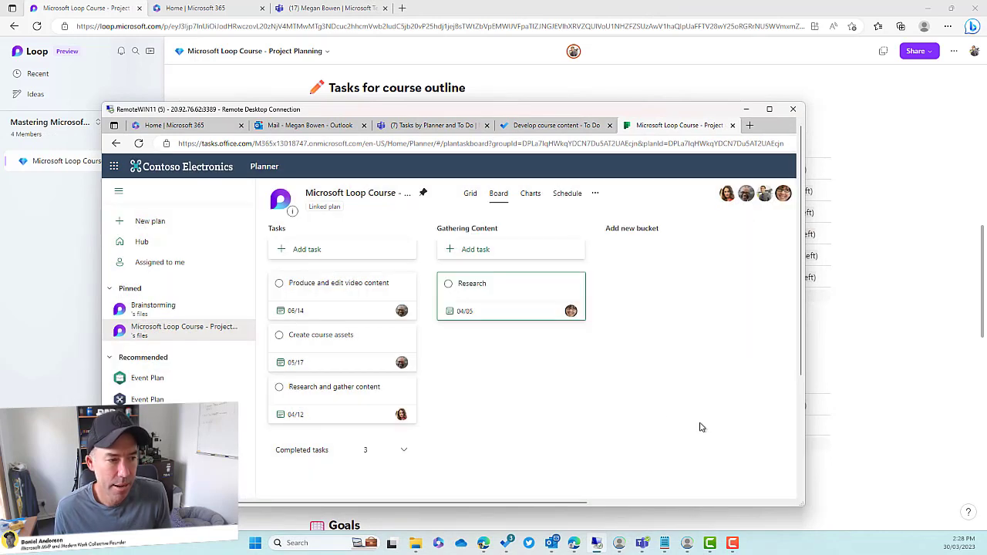
Return to the Loop page, turn the course outline's Tasks list into a Loop component and copy that component.
drag(561, 113, 934, 111)
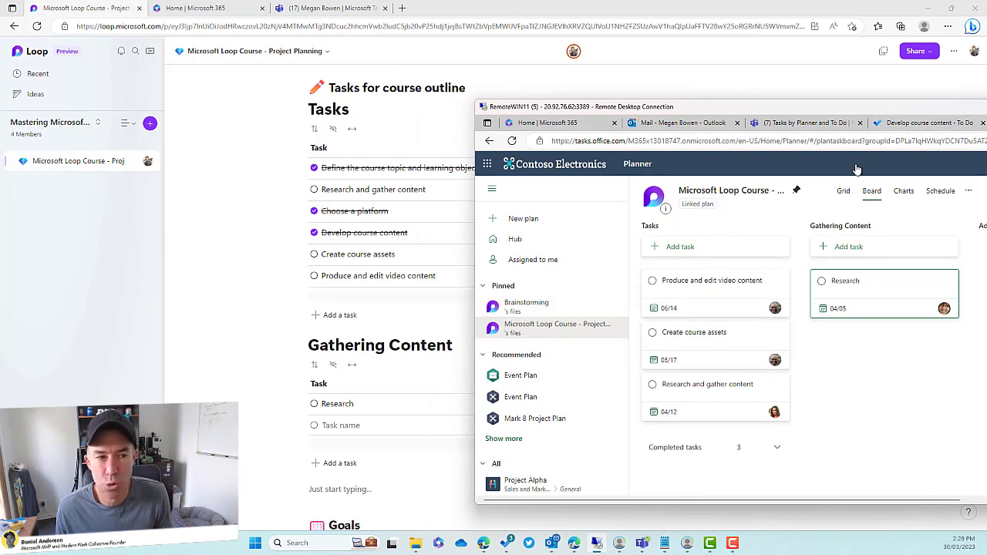
drag(867, 112, 986, 112)
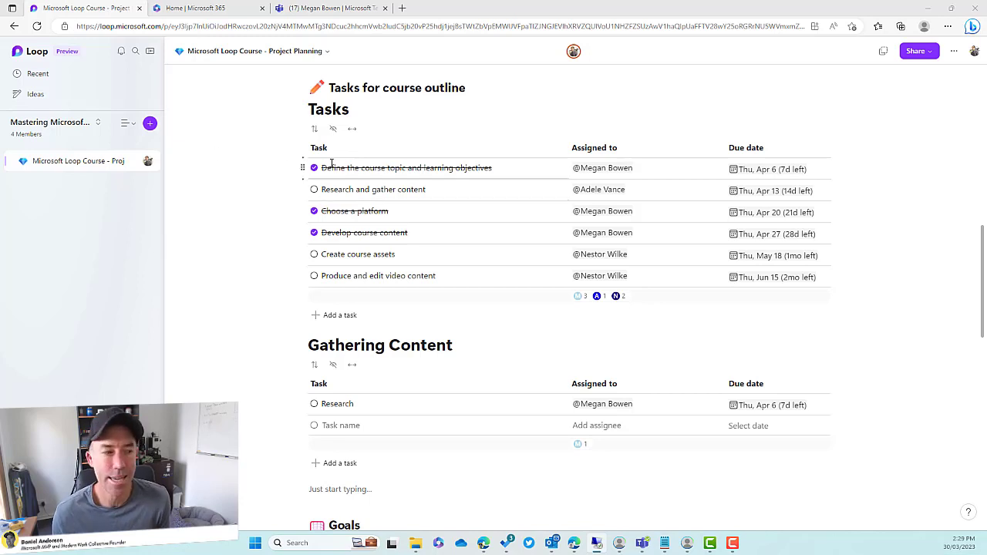
click(344, 188)
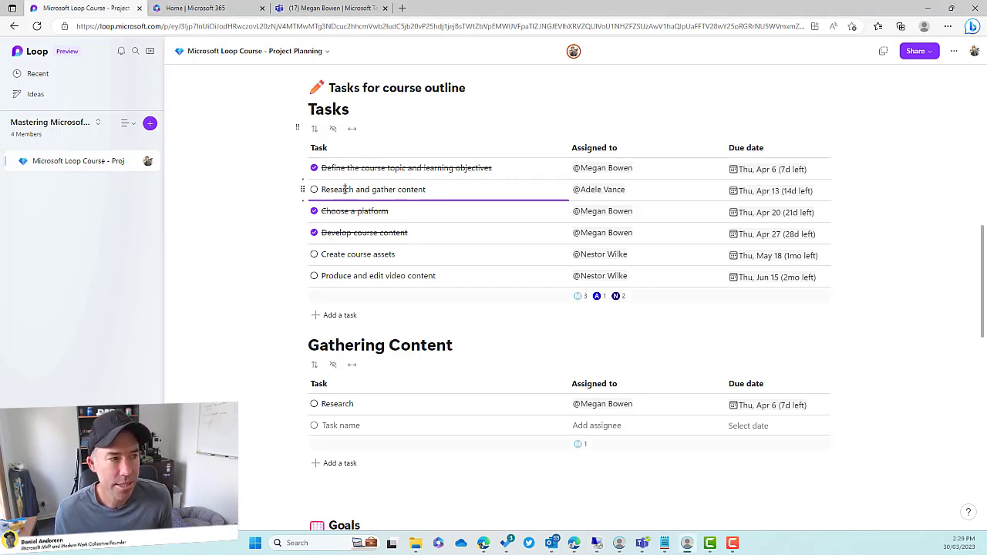
click(298, 129)
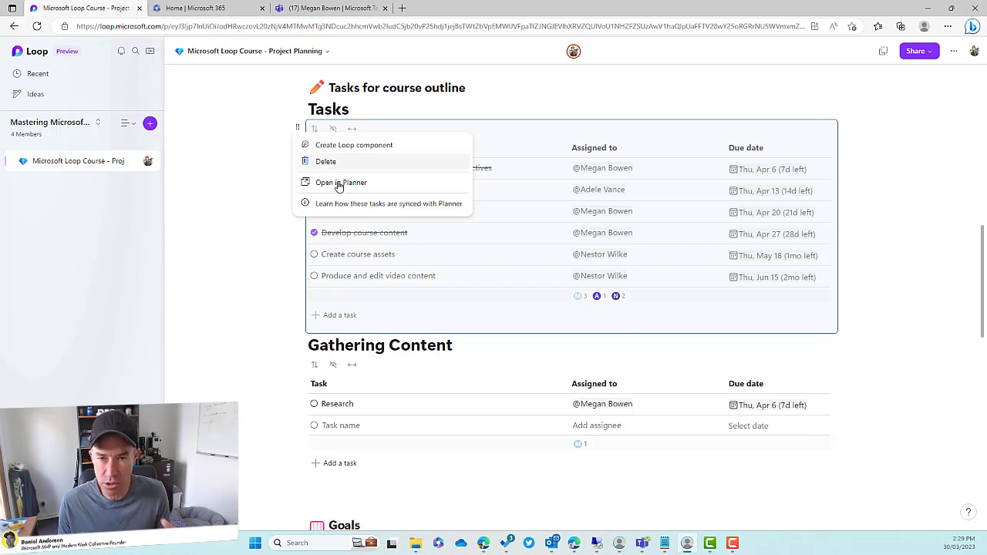
click(344, 146)
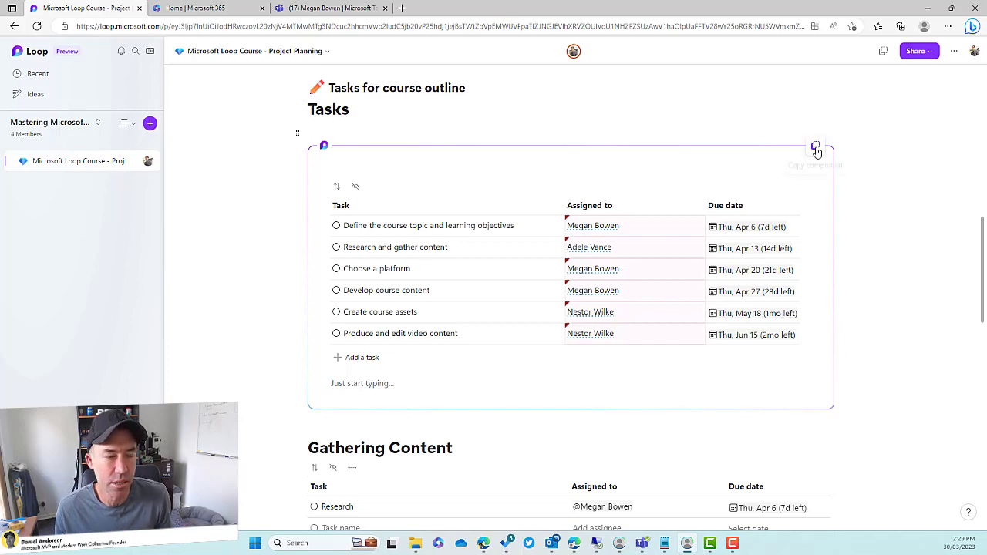
click(816, 151)
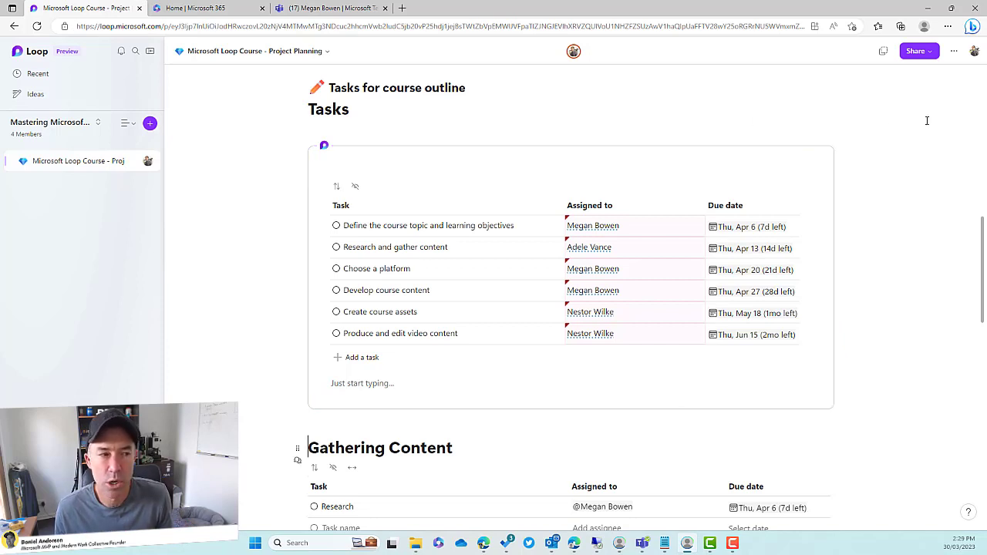
Reload the Loop page and copy the link to the course outline's Tasks component.
scroll(974, 143, down, 2)
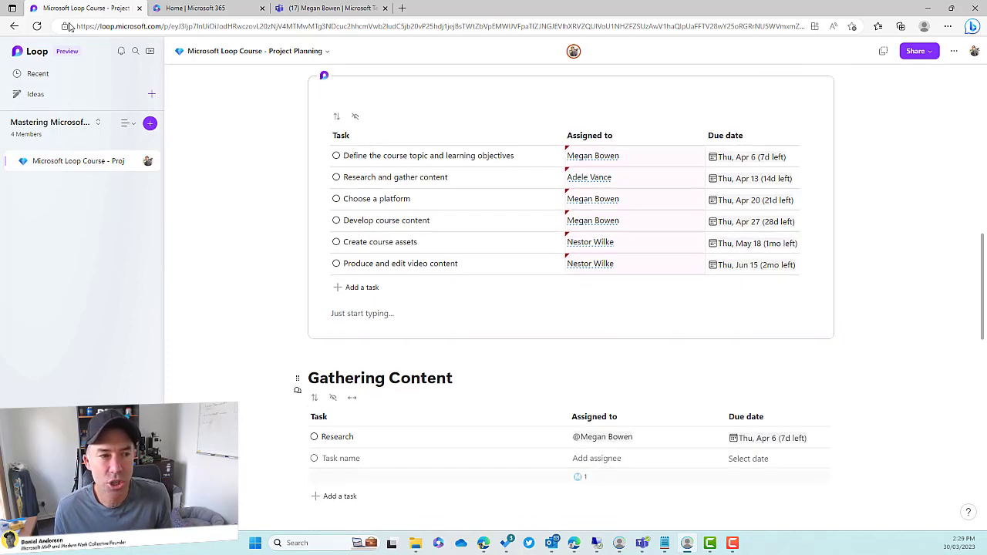
click(37, 28)
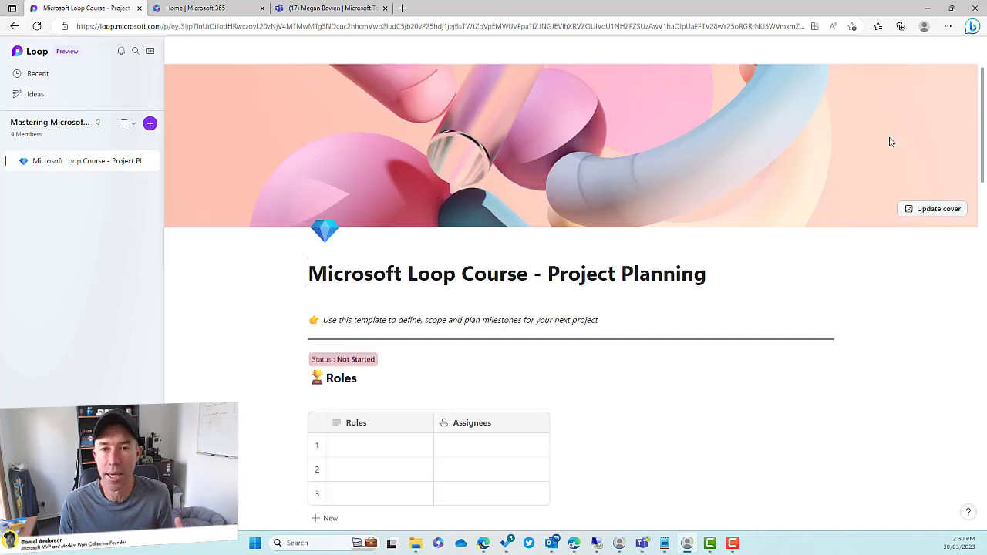
scroll(901, 216, down, 8)
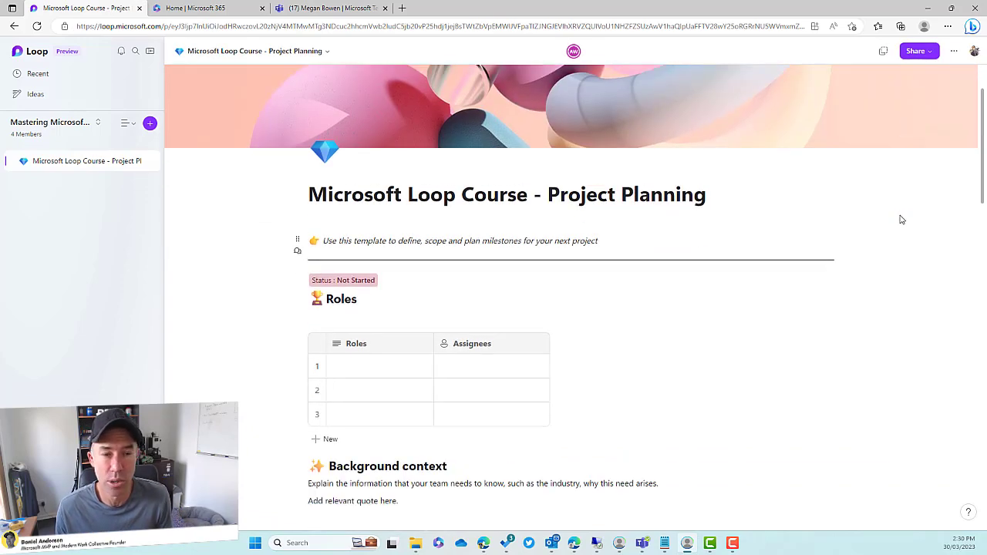
scroll(899, 217, down, 2)
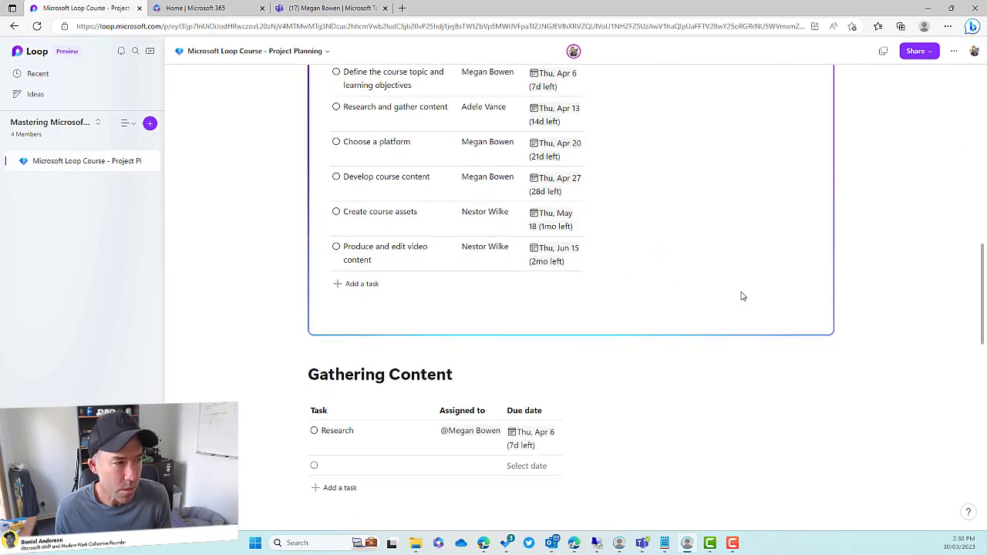
scroll(742, 295, up, 4)
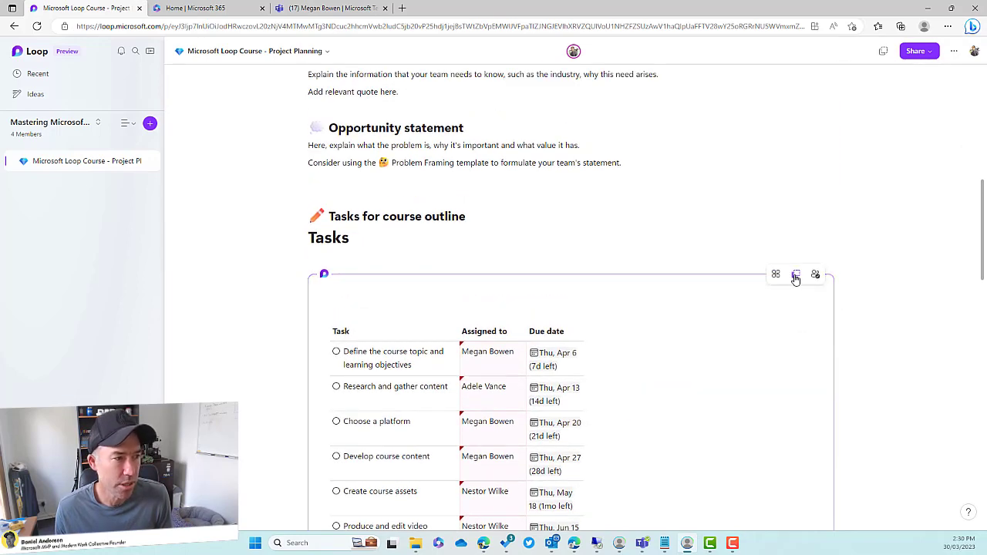
click(796, 278)
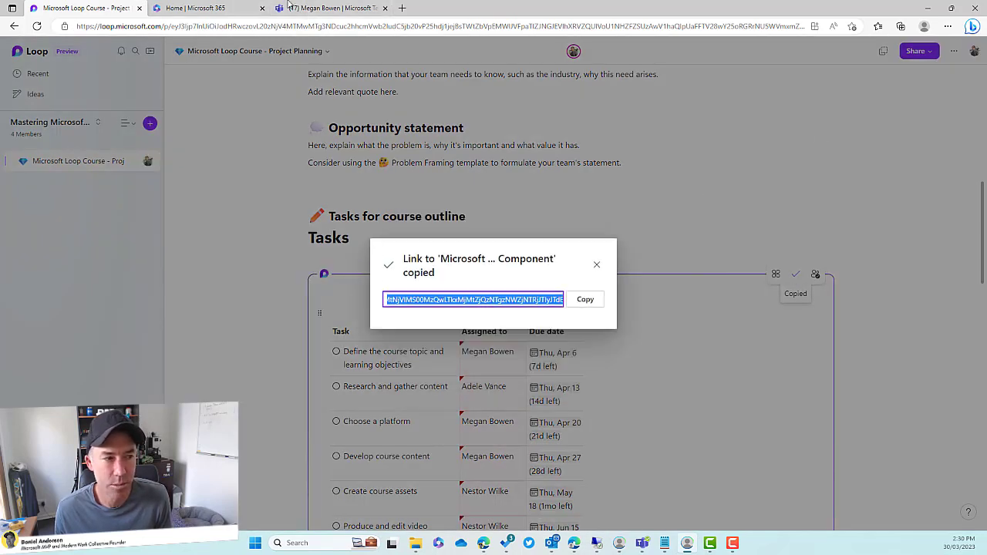
click(584, 290)
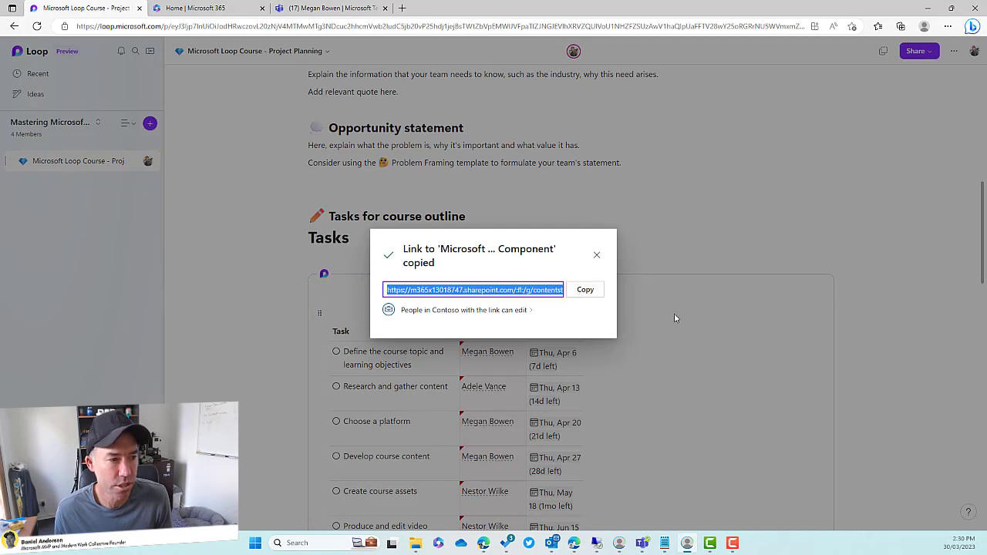
Switch to Microsoft Teams and paste the copied Loop component into a new message in the open one-to-one chat.
click(329, 8)
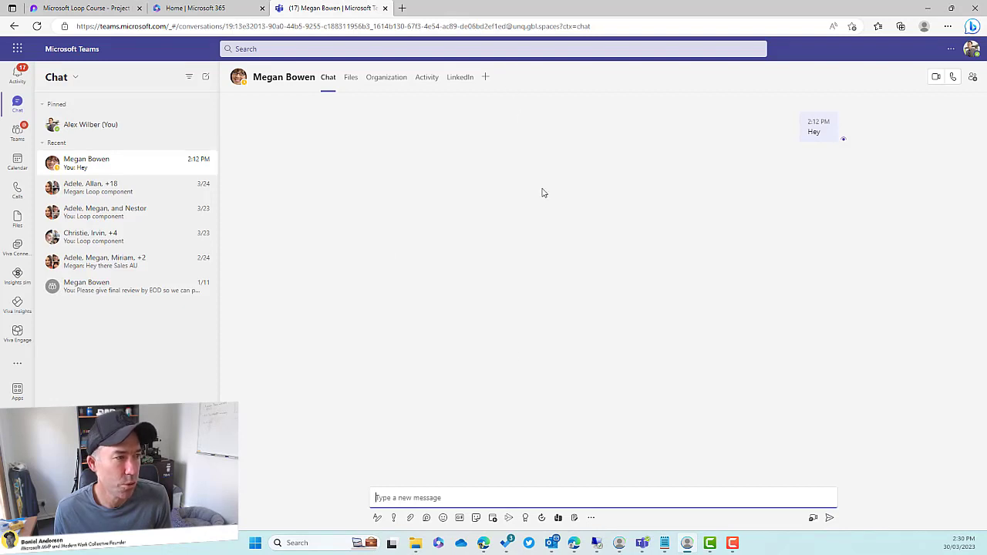
click(529, 492)
key(ctrl+v)
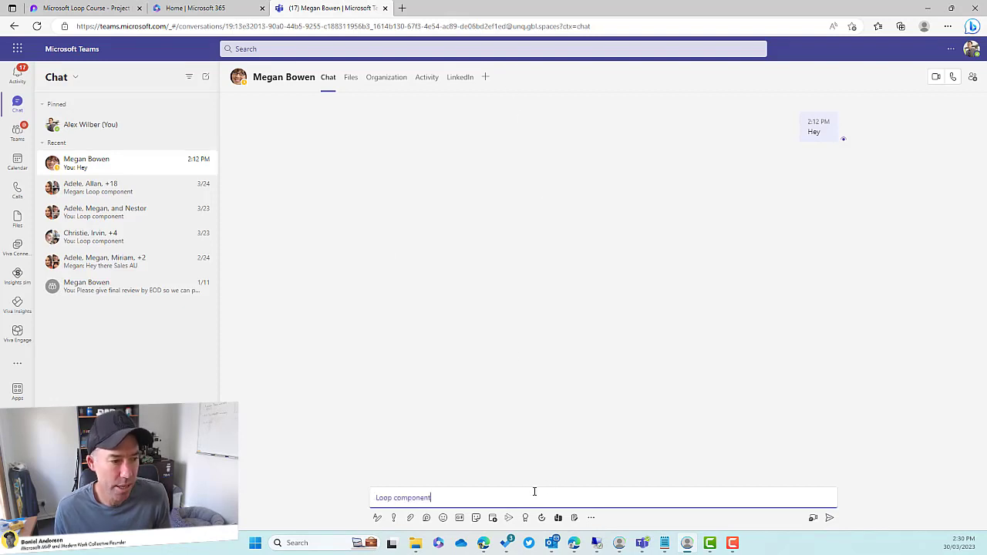